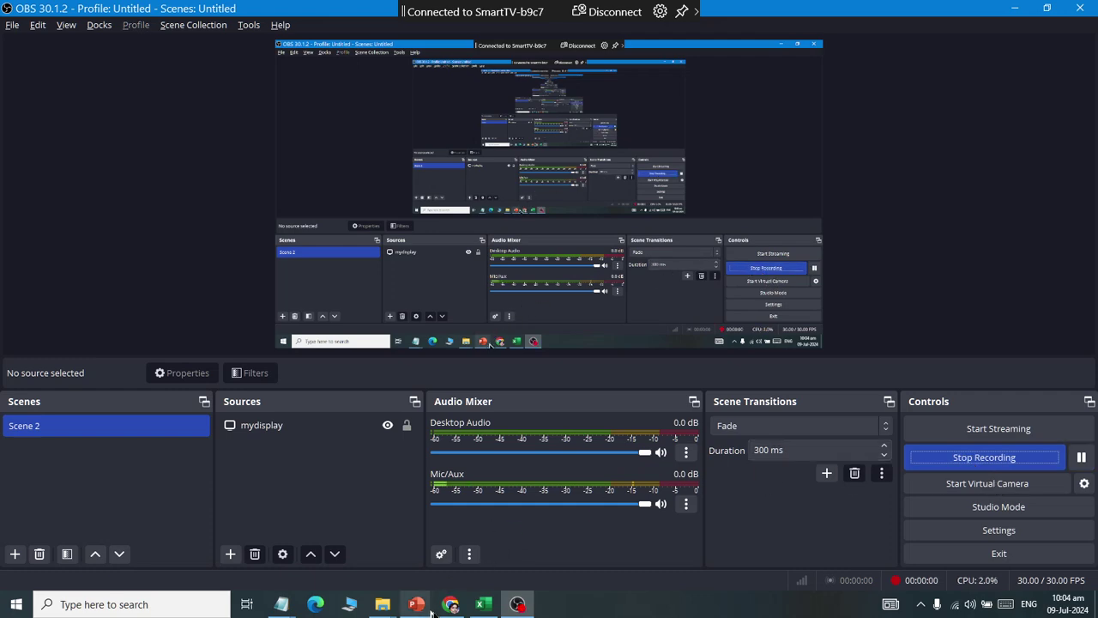
- Switch to Excel, close the Get Genuine Office banner, and select cells P4:P14 and Q4:Q16
{"action": "left_click", "coordinate": [484, 604]}
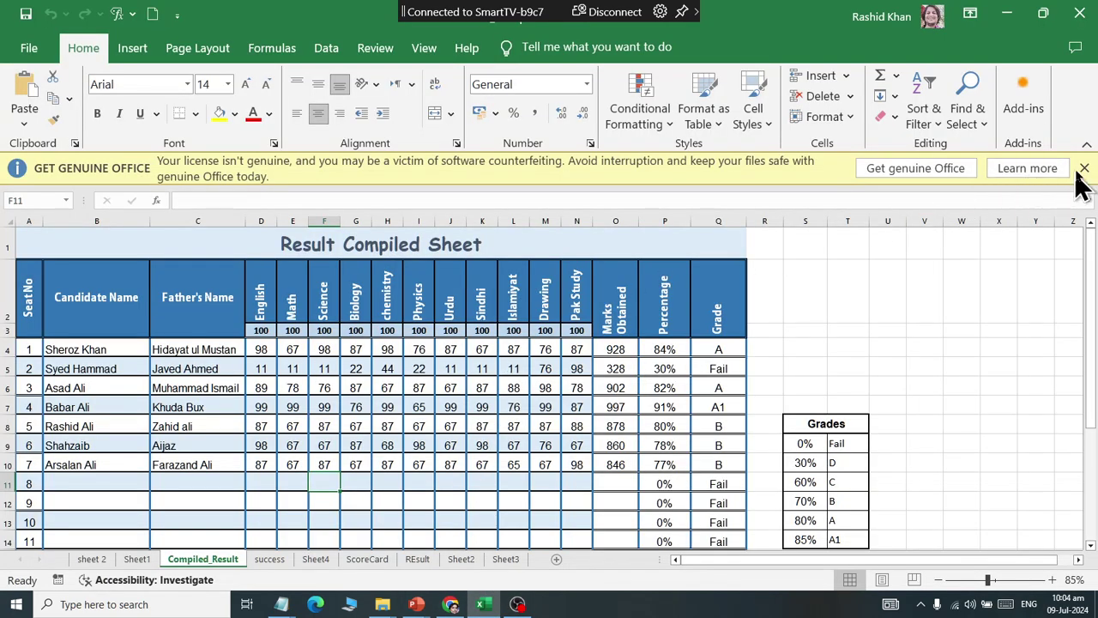
{"action": "left_click", "coordinate": [1083, 170]}
{"action": "left_click_drag", "start_coordinate": [666, 316], "coordinate": [665, 508]}
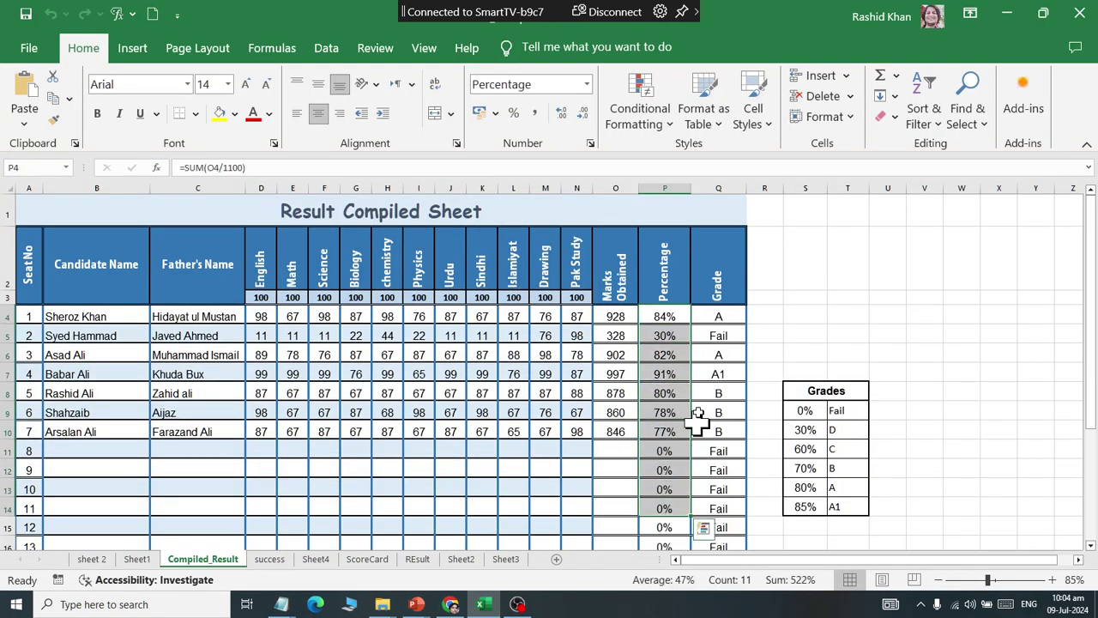
{"action": "left_click_drag", "start_coordinate": [718, 316], "coordinate": [735, 567]}
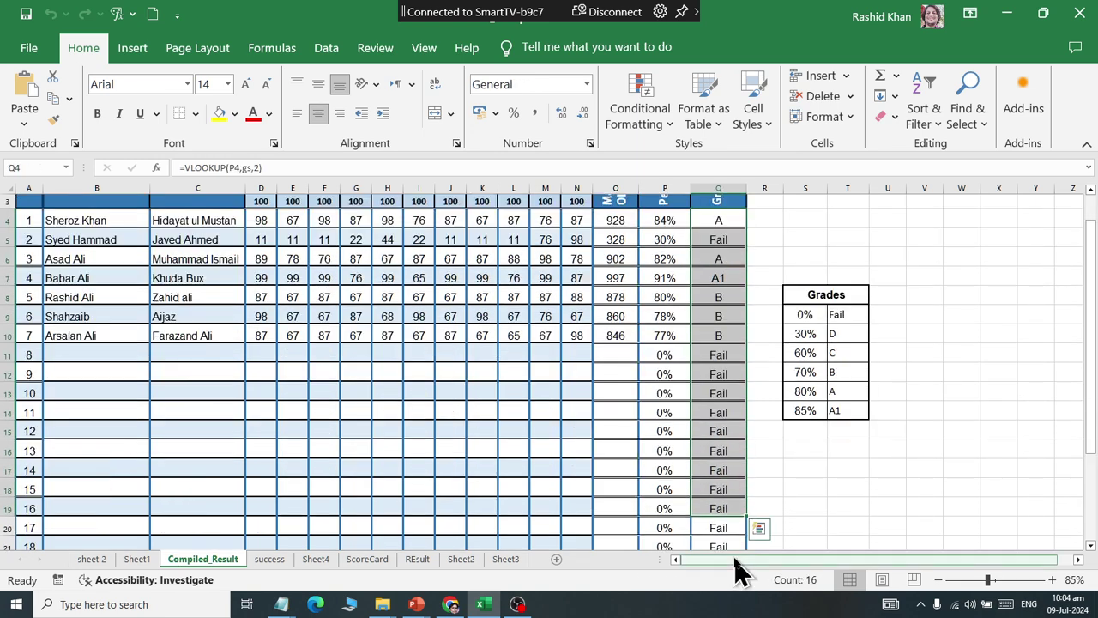
{"action": "right_click", "coordinate": [963, 604]}
{"action": "left_click", "coordinate": [949, 560]}
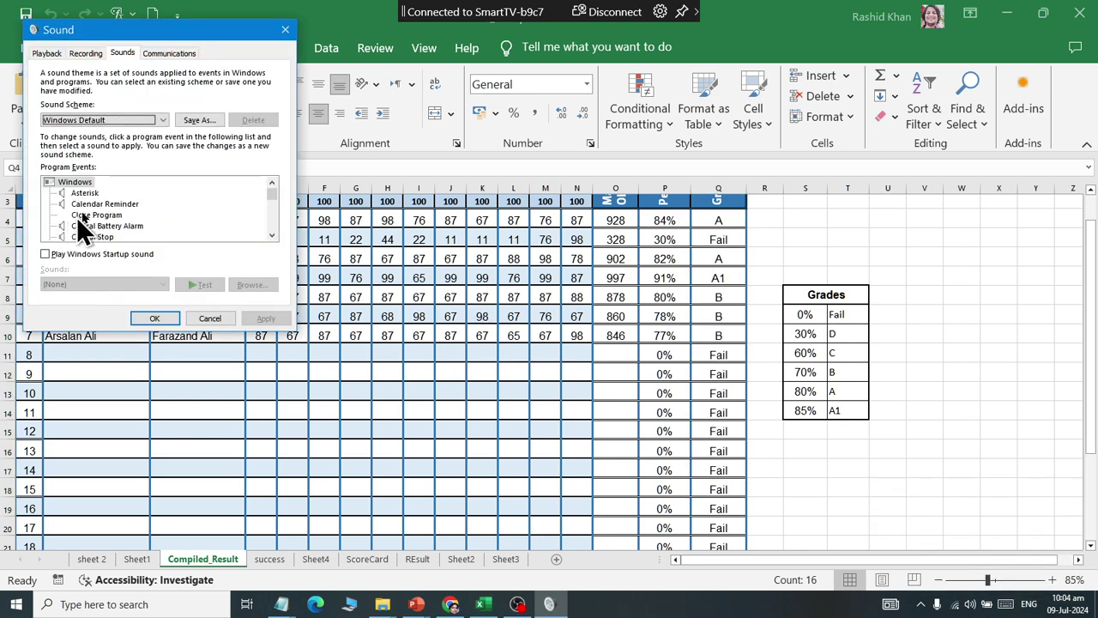
{"action": "left_click", "coordinate": [86, 53]}
{"action": "left_click", "coordinate": [105, 171]}
{"action": "double_click", "coordinate": [104, 170]}
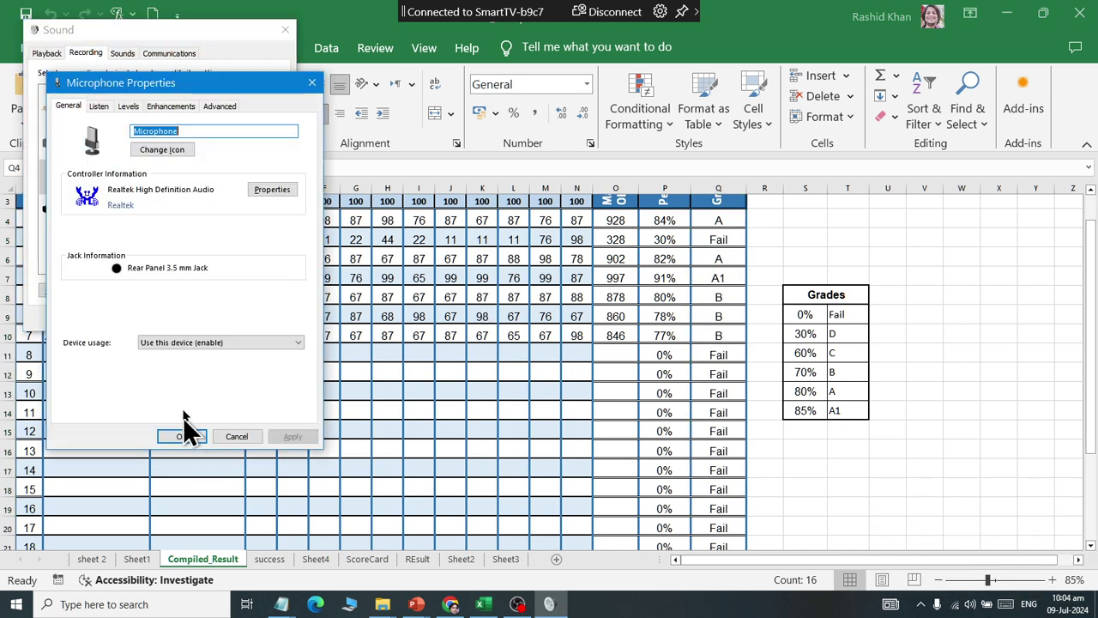
{"action": "left_click", "coordinate": [128, 106]}
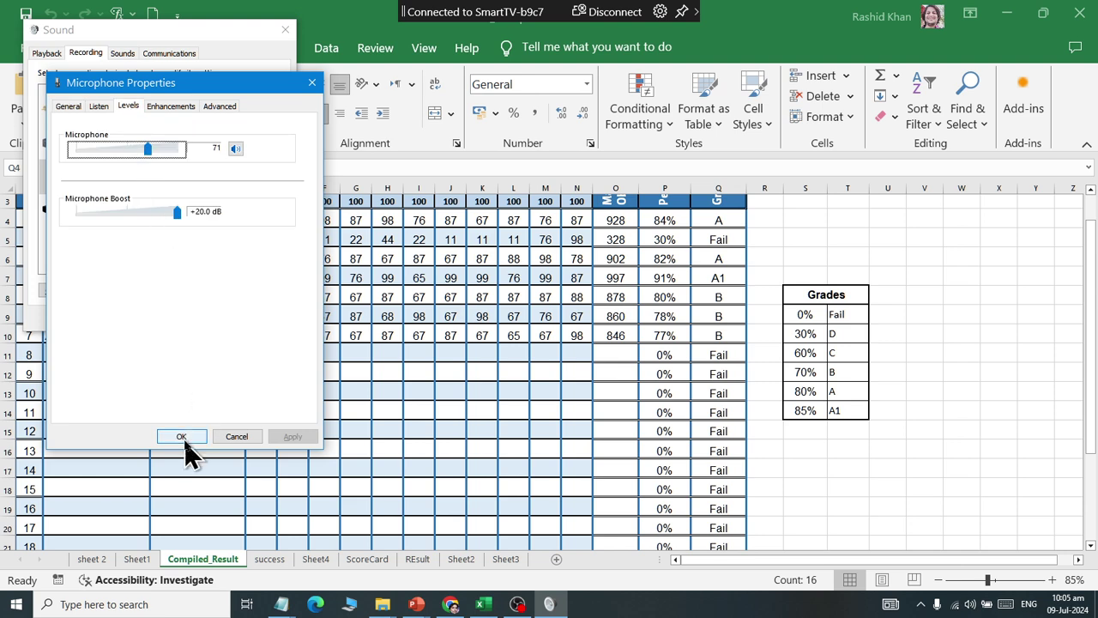
{"action": "left_click", "coordinate": [181, 436]}
{"action": "left_click", "coordinate": [155, 318]}
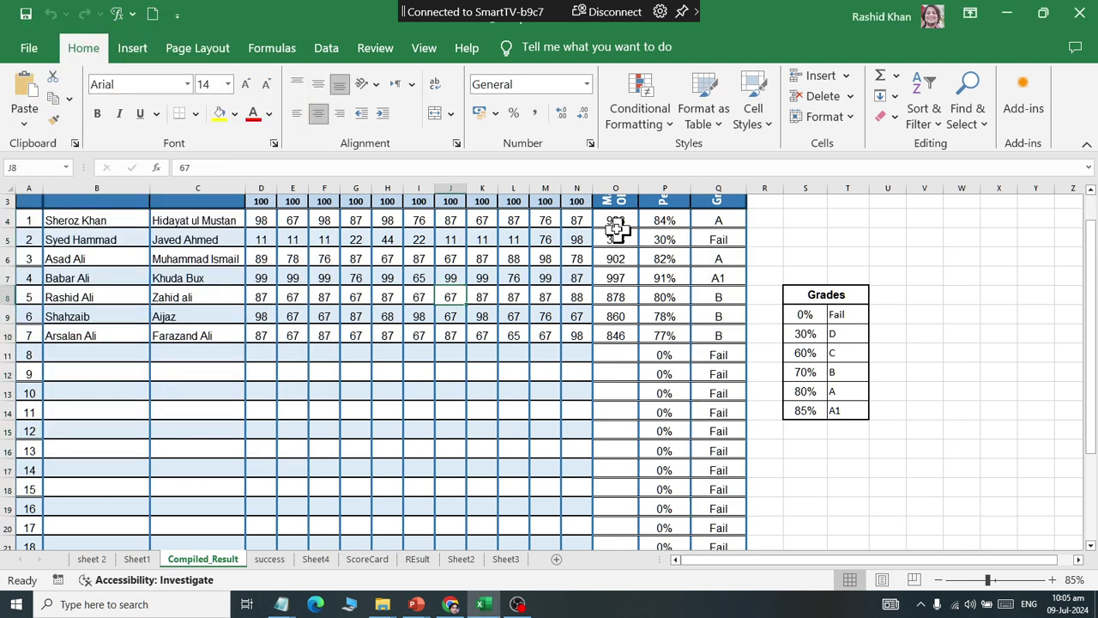
- Delete the contents of O4:Q21, then select the first English mark in D4
{"action": "mouse_move", "coordinate": [615, 221]}
{"action": "left_mouse_down"}
{"action": "mouse_move", "coordinate": [724, 562]}
{"action": "mouse_move", "coordinate": [700, 536]}
{"action": "left_mouse_up"}
{"action": "key", "text": "Delete"}
{"action": "scroll", "coordinate": [700, 536], "scroll_direction": "up", "scroll_amount": 2}
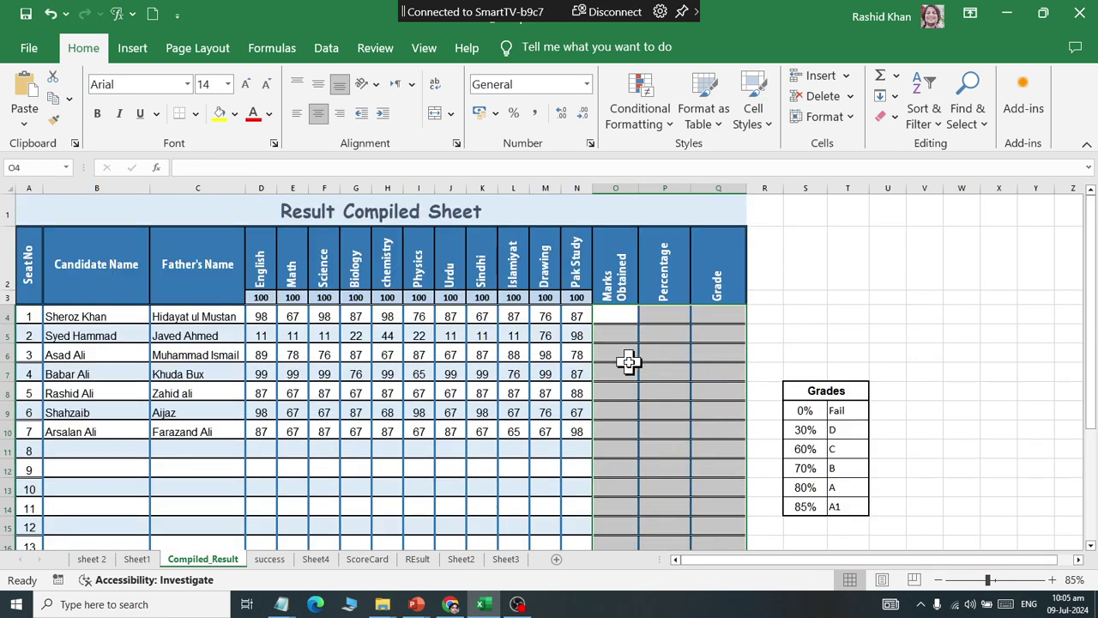
{"action": "scroll", "coordinate": [530, 302], "scroll_direction": "up", "scroll_amount": 1}
{"action": "scroll", "coordinate": [530, 302], "scroll_direction": "up", "scroll_amount": 2}
{"action": "scroll", "coordinate": [532, 309], "scroll_direction": "up", "scroll_amount": 1}
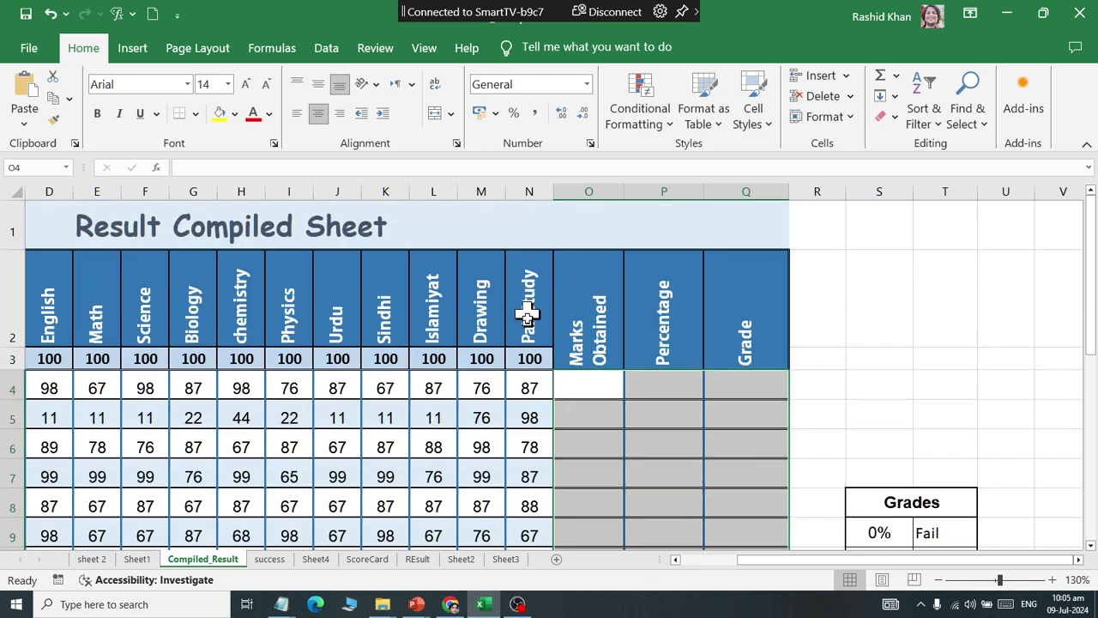
{"action": "left_click_drag", "start_coordinate": [334, 478], "coordinate": [163, 463]}
{"action": "left_click", "coordinate": [432, 417]}
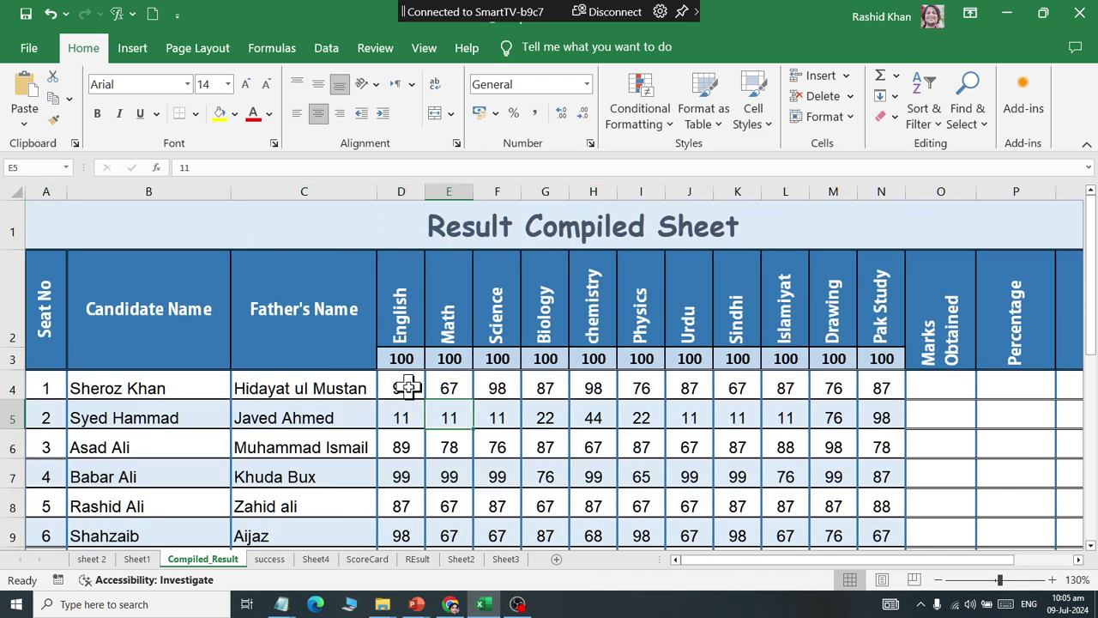
{"action": "left_click", "coordinate": [403, 381]}
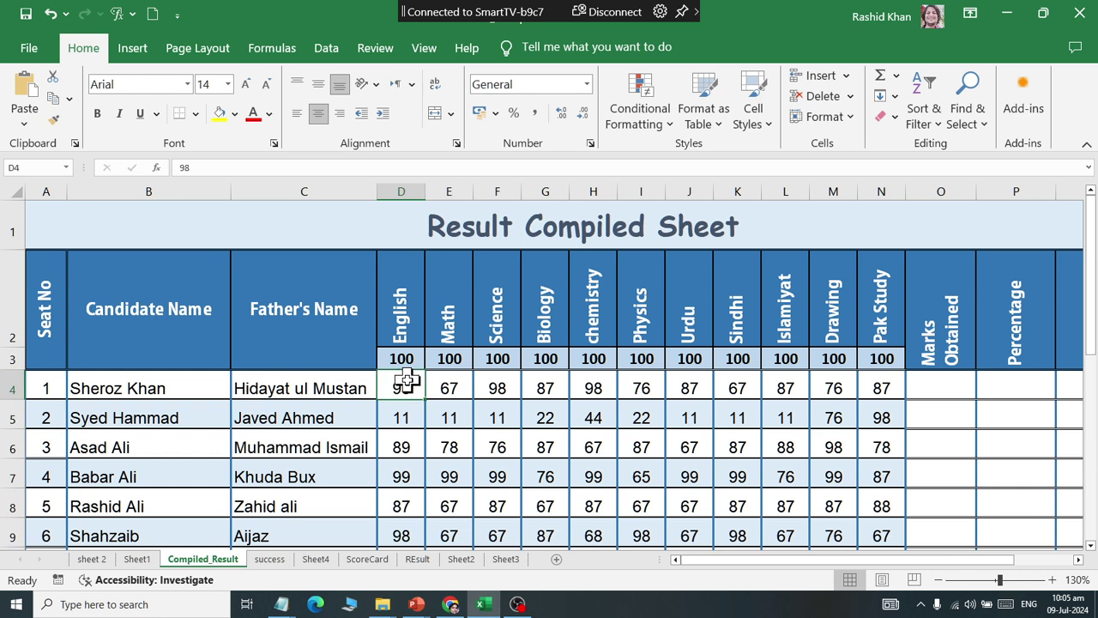
{"action": "left_click_drag", "start_coordinate": [406, 381], "coordinate": [947, 384]}
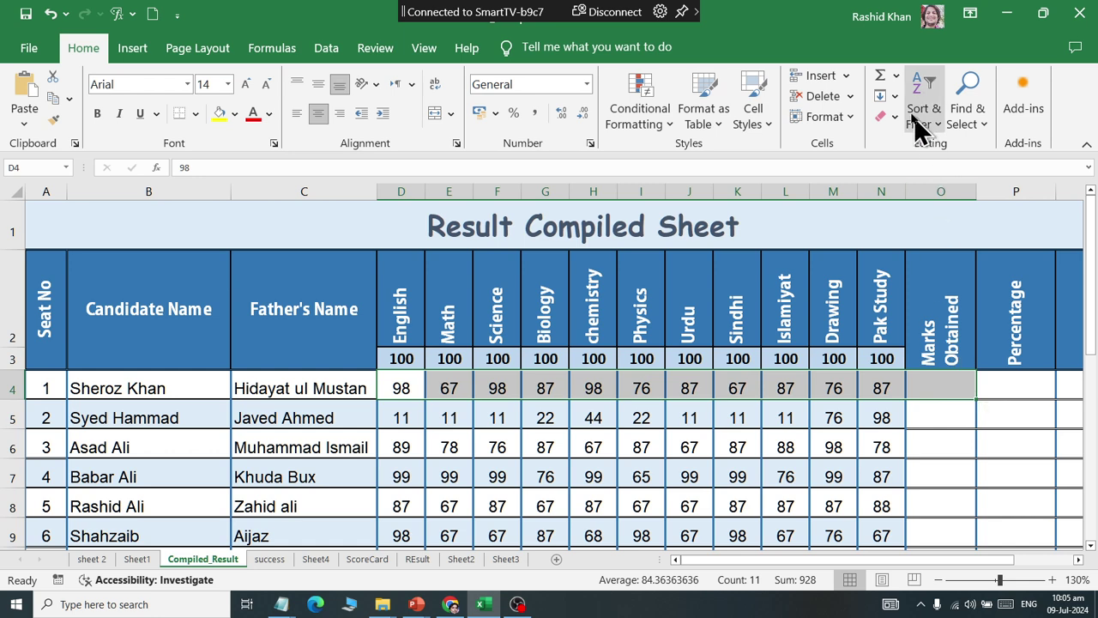
{"action": "left_click", "coordinate": [881, 76]}
{"action": "left_click", "coordinate": [961, 388]}
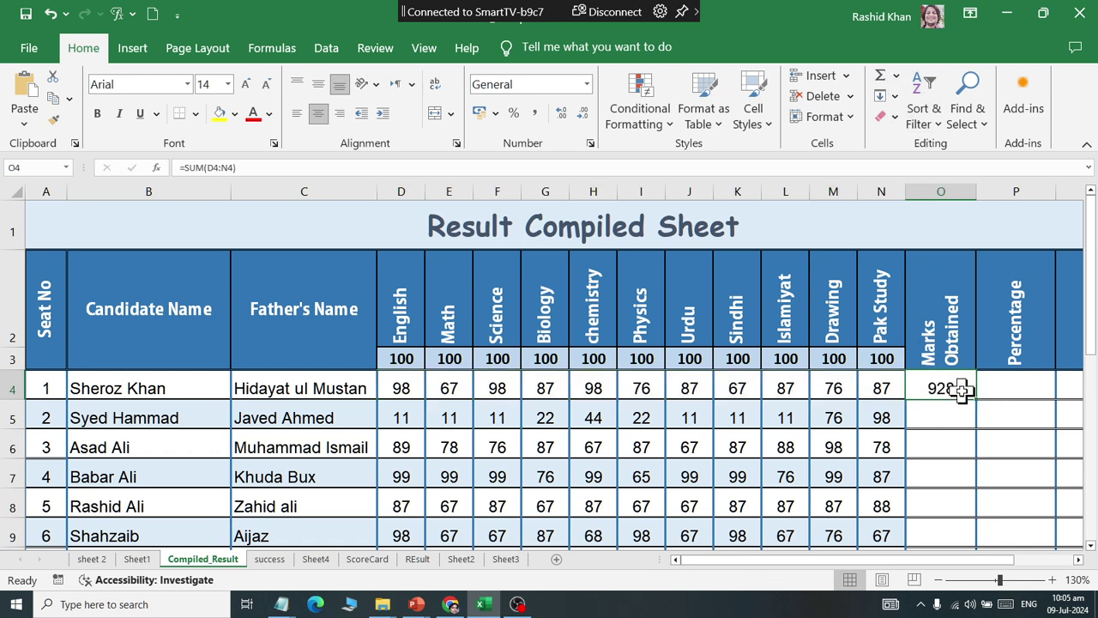
{"action": "double_click", "coordinate": [978, 399]}
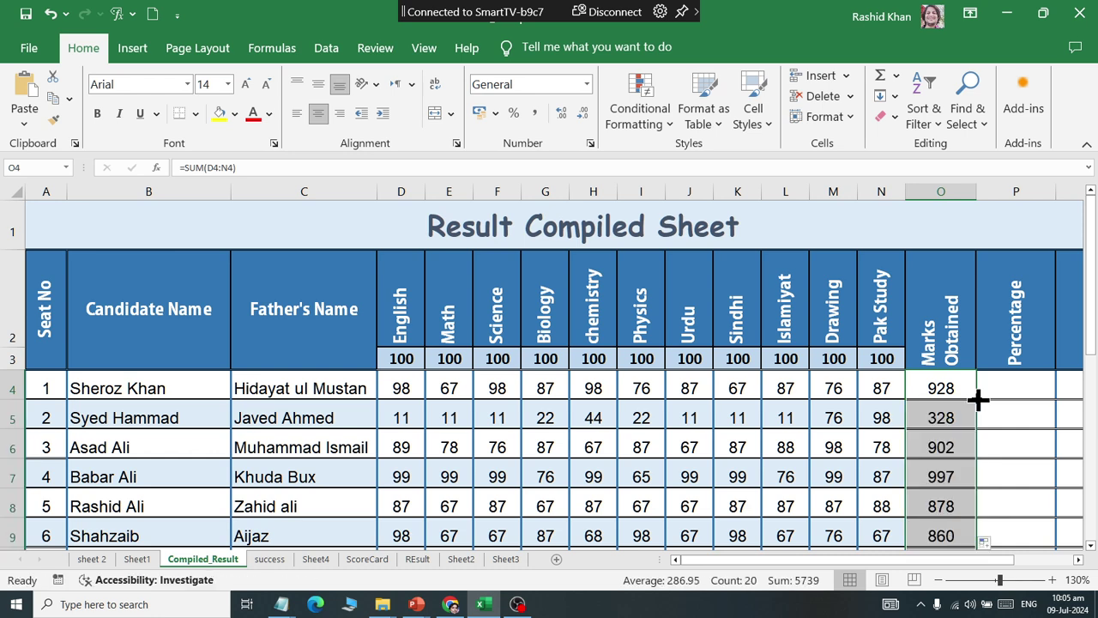
{"action": "left_click", "coordinate": [52, 17]}
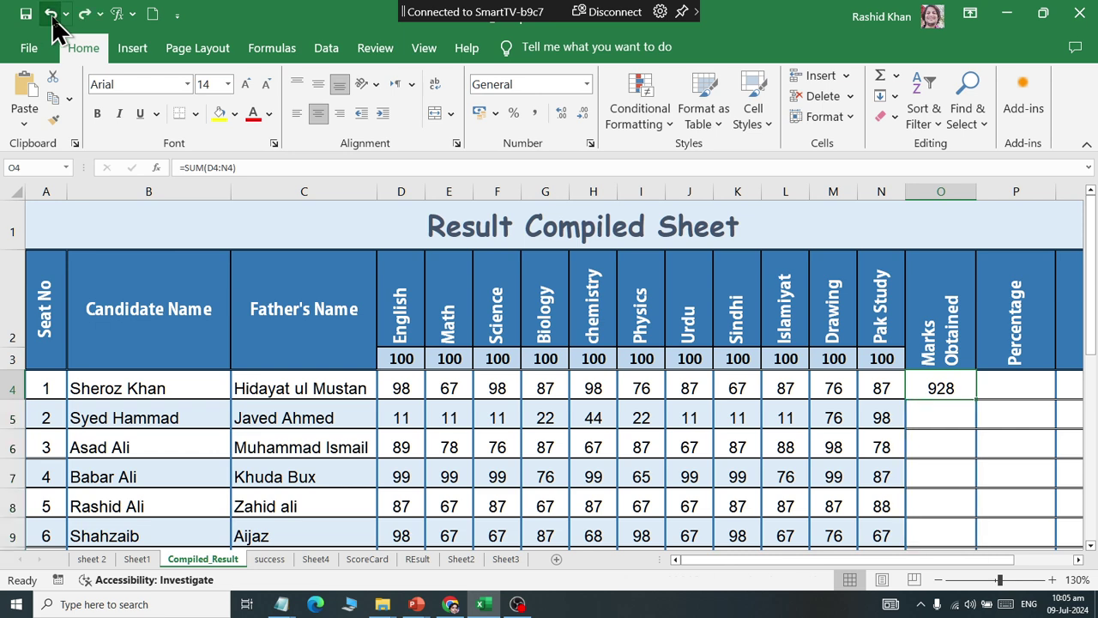
{"action": "left_click", "coordinate": [51, 17]}
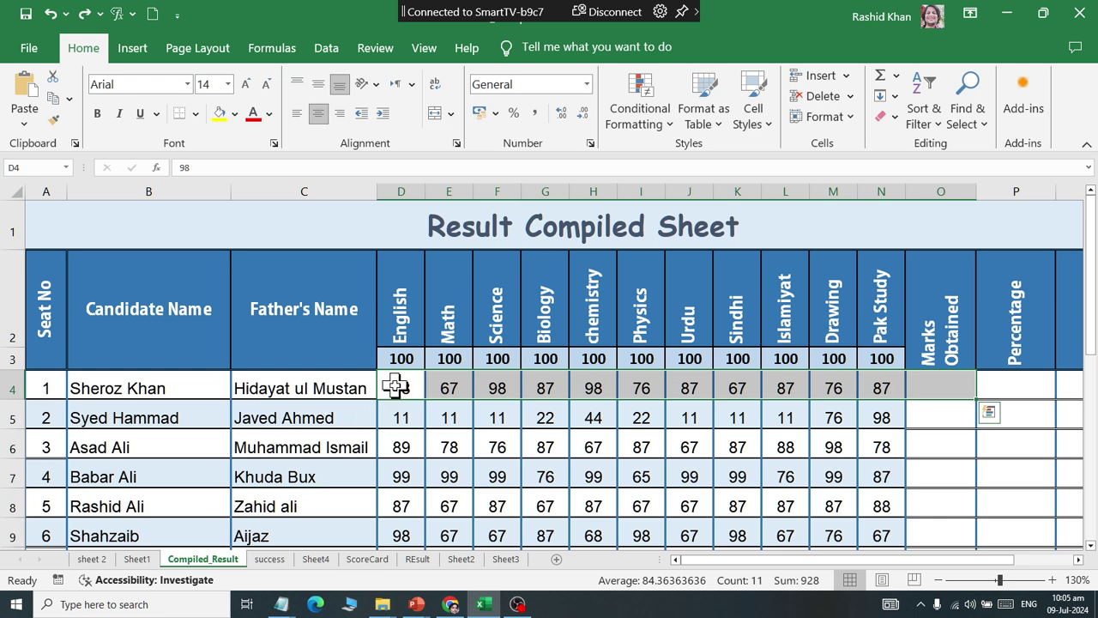
- AutoSum the candidates' marks, then undo the resulting totals and select P4
{"action": "left_click_drag", "start_coordinate": [395, 386], "coordinate": [951, 343]}
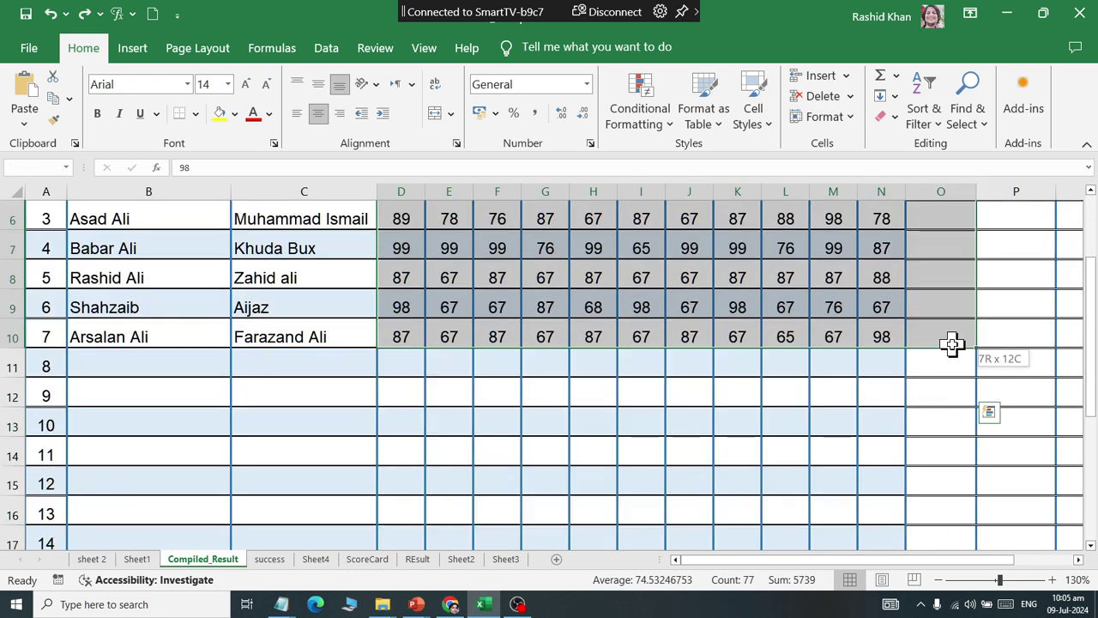
{"action": "left_click", "coordinate": [881, 77]}
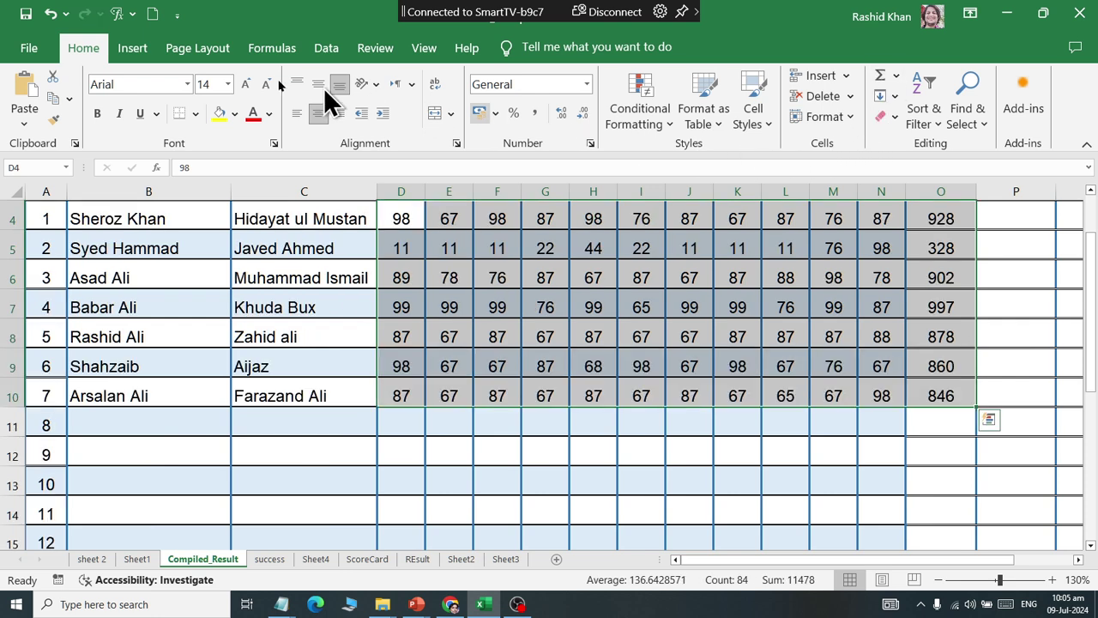
{"action": "left_click", "coordinate": [50, 14]}
{"action": "scroll", "coordinate": [954, 281], "scroll_direction": "up", "scroll_amount": 1}
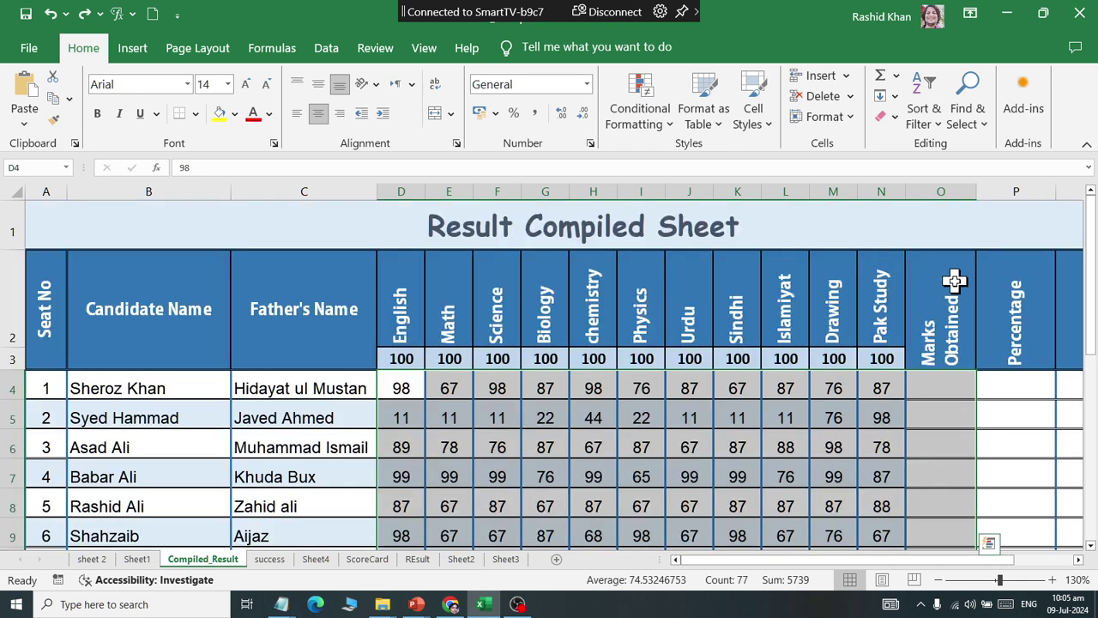
{"action": "left_click", "coordinate": [1025, 392]}
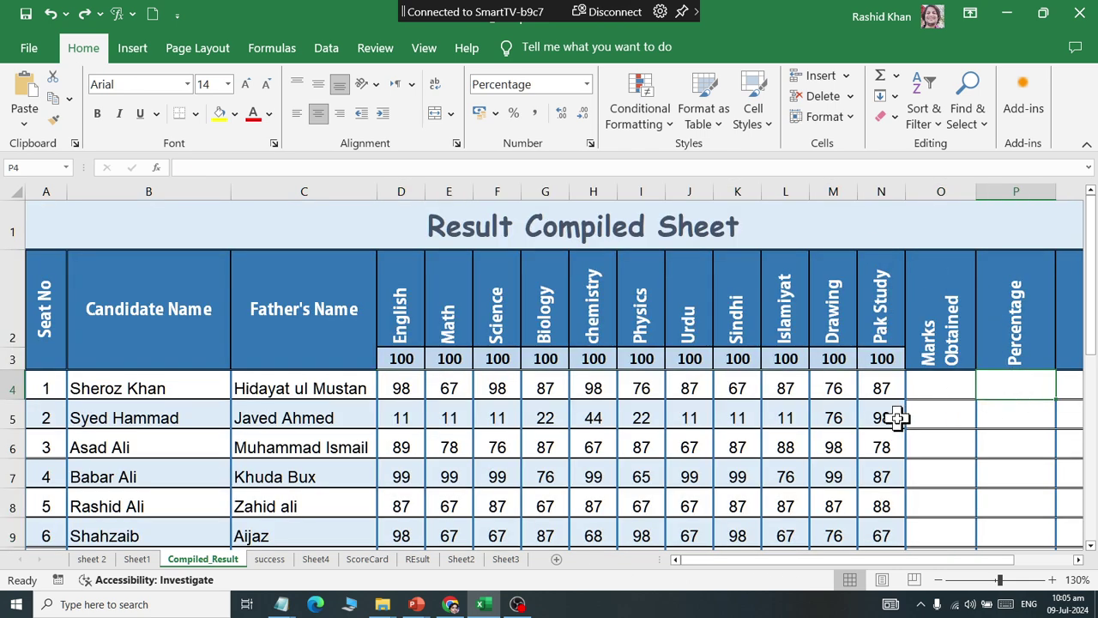
- AutoSum the marks into Marks Obtained (928, 328, 902, 997, 878, 860, 846) and scroll right to columns P and Q
{"action": "scroll", "coordinate": [897, 418], "scroll_direction": "down", "scroll_amount": 1}
{"action": "scroll", "coordinate": [897, 418], "scroll_direction": "up", "scroll_amount": 1}
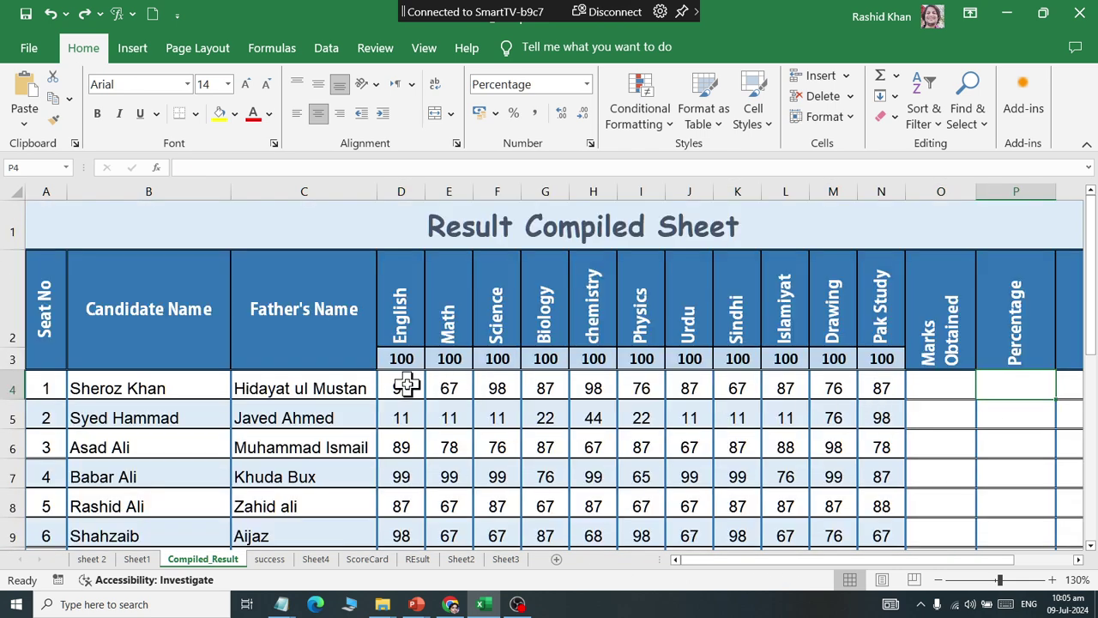
{"action": "mouse_move", "coordinate": [406, 386]}
{"action": "left_mouse_down"}
{"action": "mouse_move", "coordinate": [943, 552]}
{"action": "mouse_move", "coordinate": [942, 515]}
{"action": "left_mouse_up"}
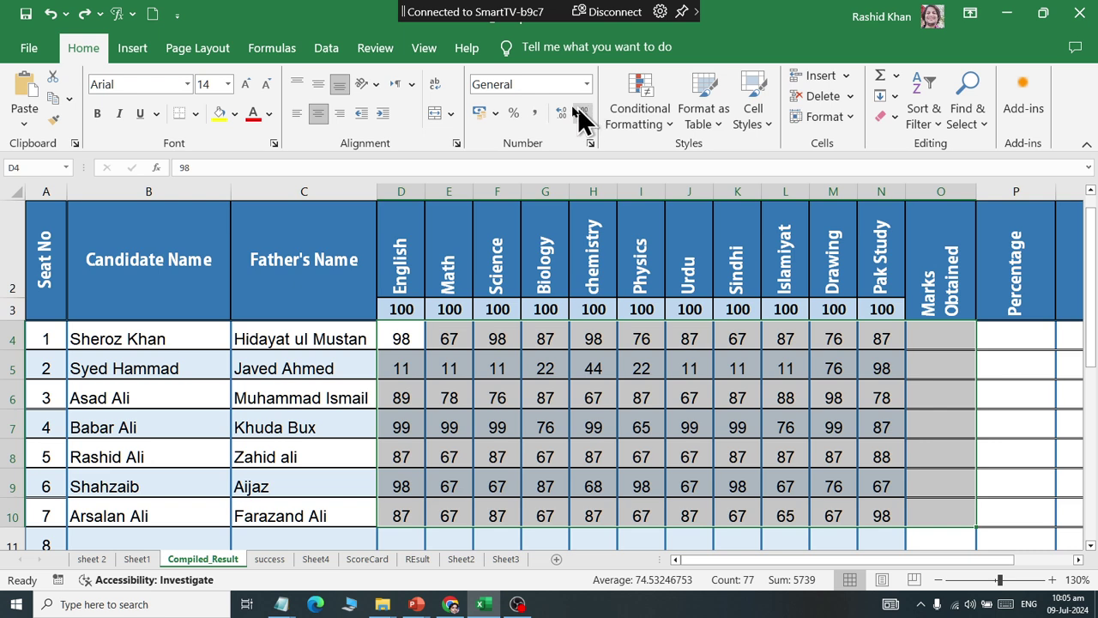
{"action": "left_click", "coordinate": [879, 76]}
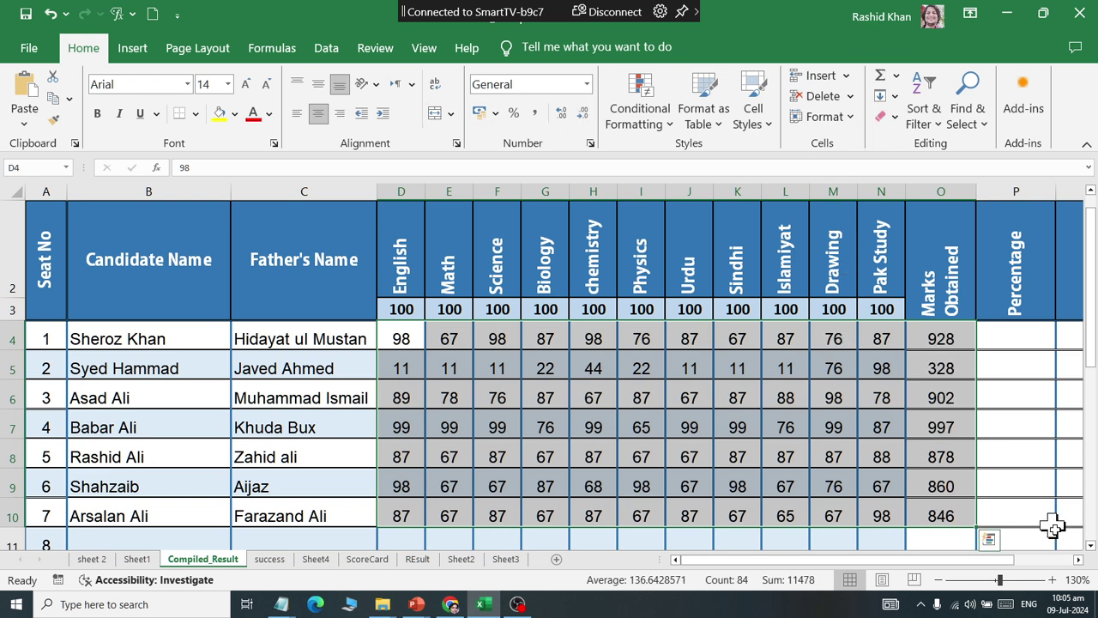
{"action": "left_click", "coordinate": [1078, 558]}
{"action": "left_click", "coordinate": [1078, 559]}
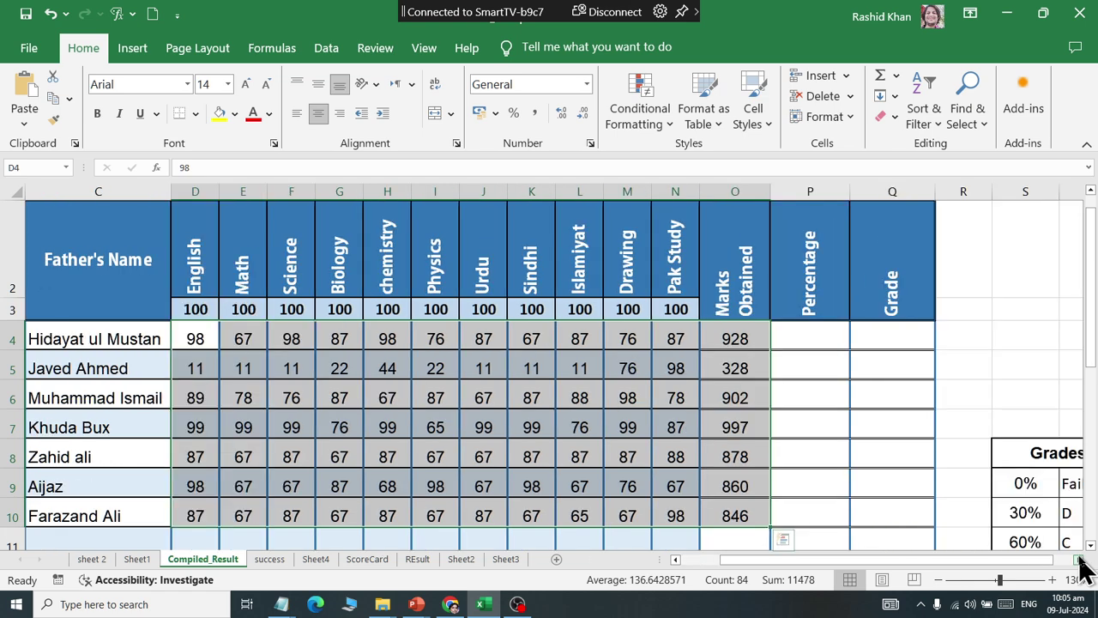
{"action": "left_click", "coordinate": [1078, 558]}
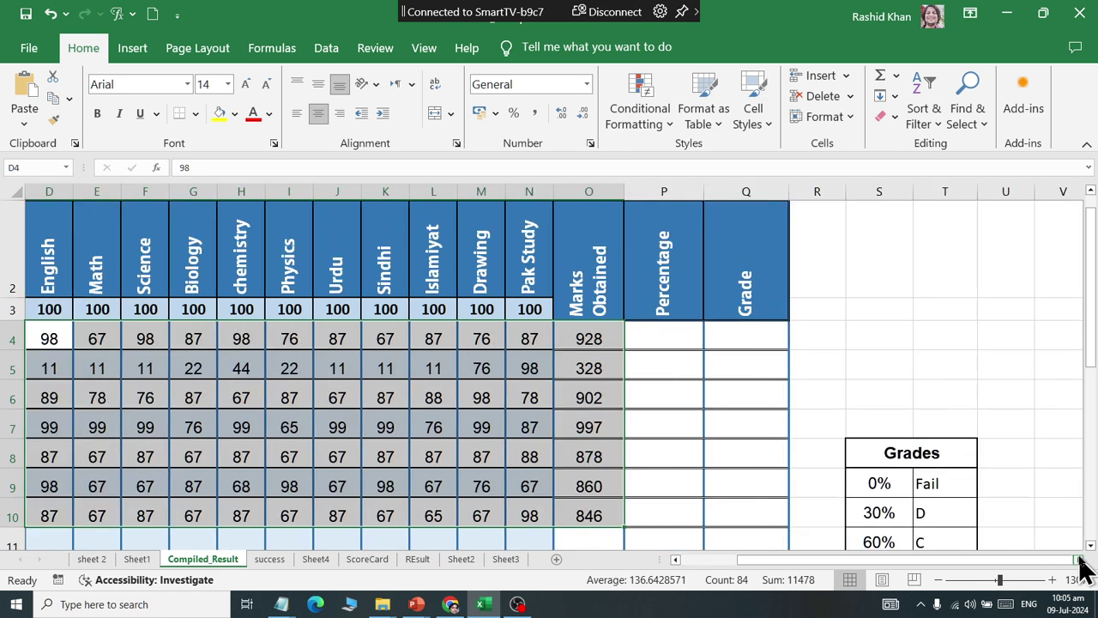
- Launch the program from the Win+R box, correcting the mistyped name, and move Calculator over the sheet
{"action": "left_click", "coordinate": [657, 354]}
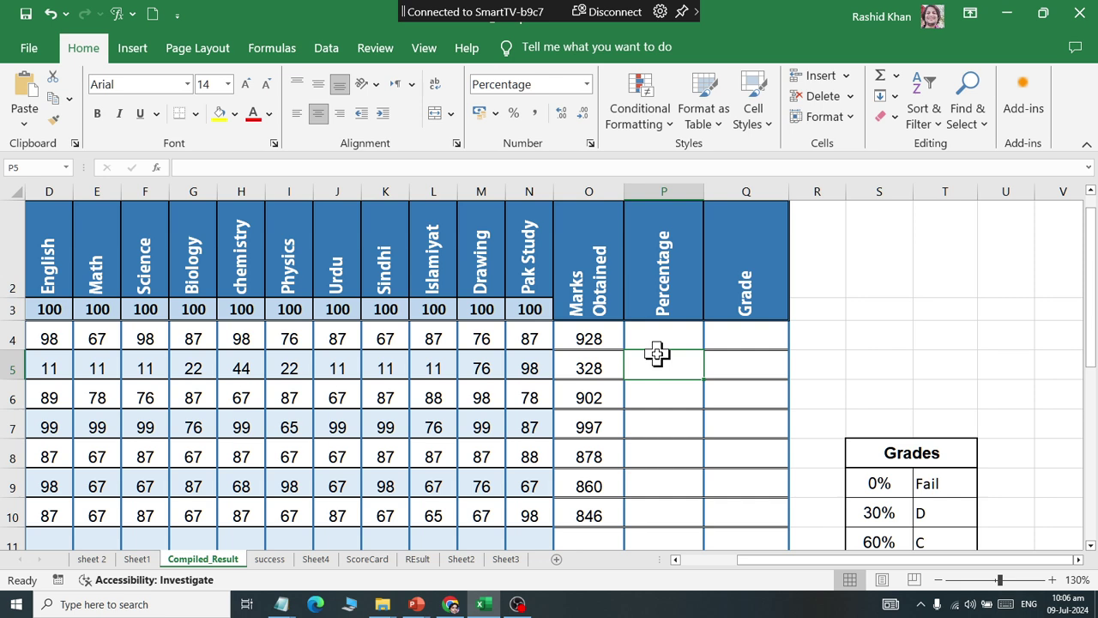
{"action": "key", "text": "super+r"}
{"action": "type", "text": "note[ad"}
{"action": "left_click", "coordinate": [118, 562]}
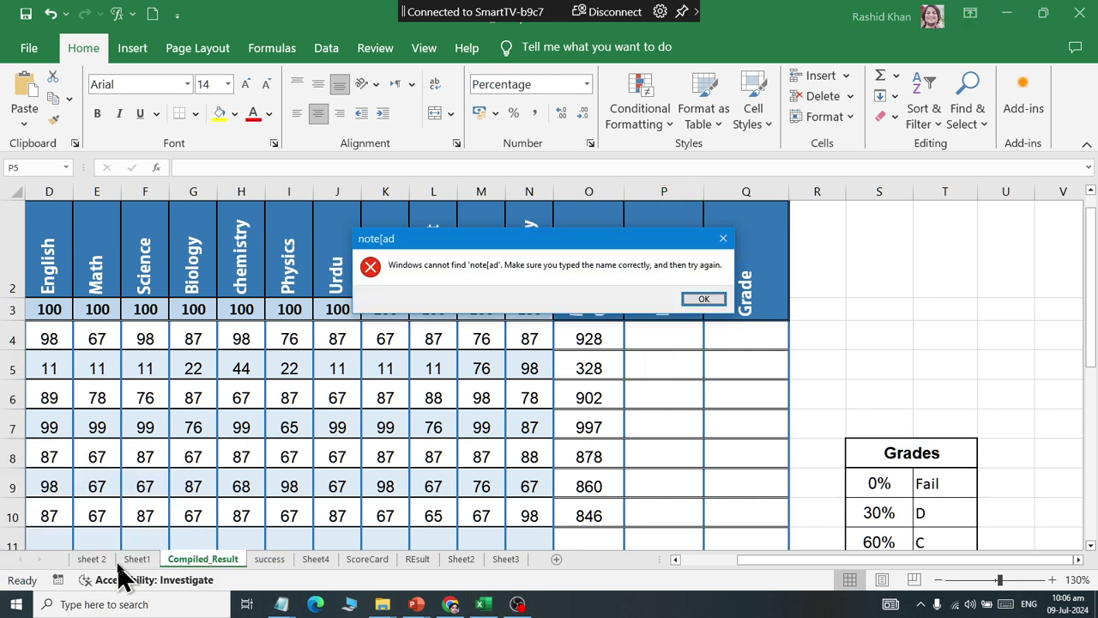
{"action": "key", "text": "Return"}
{"action": "type", "text": "notepad"}
{"action": "left_click", "coordinate": [118, 563]}
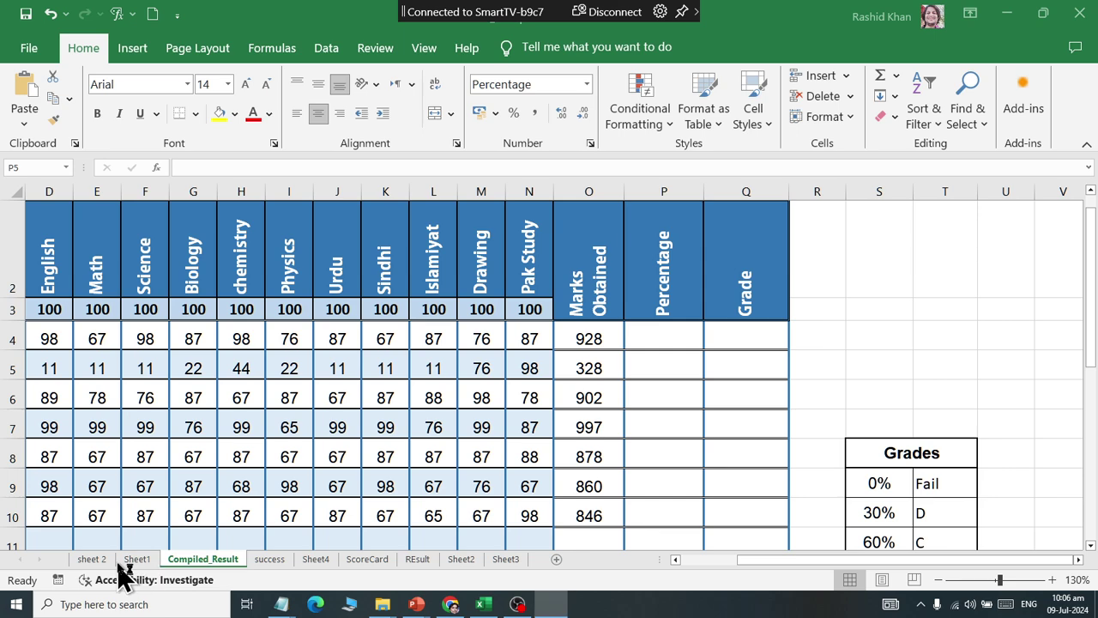
{"action": "mouse_move", "coordinate": [657, 118]}
{"action": "left_mouse_down"}
{"action": "mouse_move", "coordinate": [777, 292]}
{"action": "mouse_move", "coordinate": [431, 382]}
{"action": "left_mouse_up"}
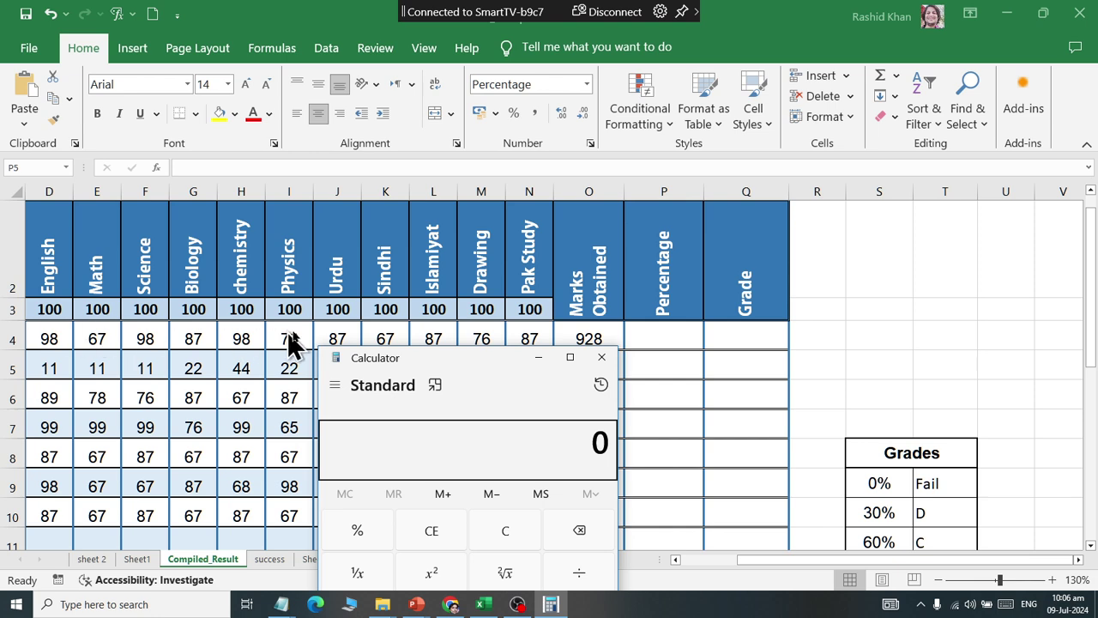
- Bring Calculator forward and move it to the right side of the screen
{"action": "left_click", "coordinate": [497, 341]}
{"action": "key", "text": "alt+Tab"}
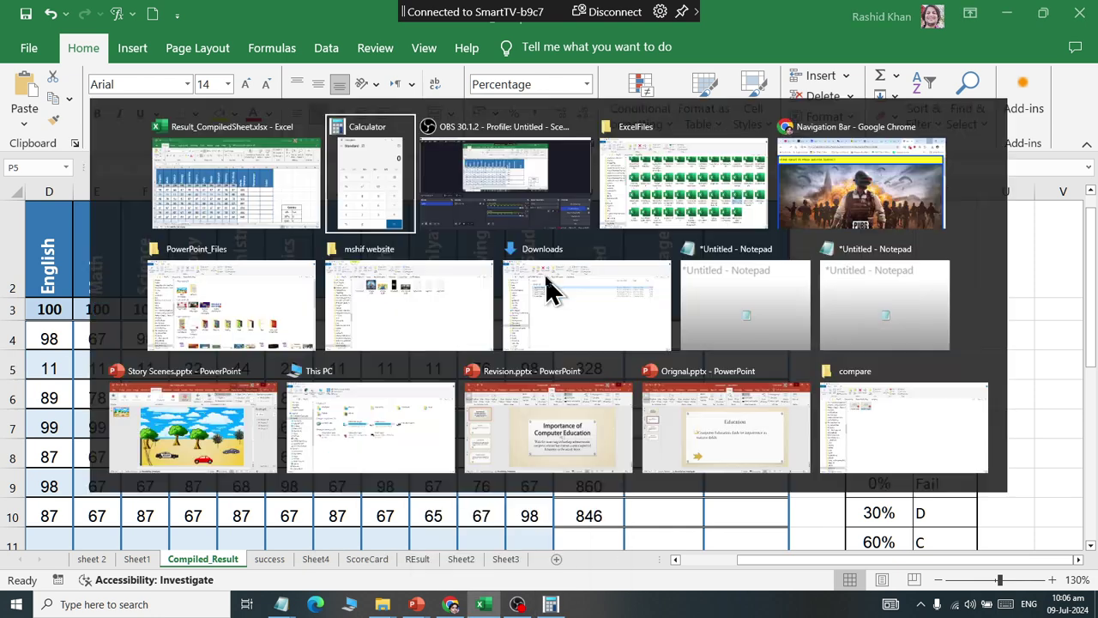
{"action": "mouse_move", "coordinate": [524, 377]}
{"action": "left_mouse_down"}
{"action": "mouse_move", "coordinate": [890, 210]}
{"action": "mouse_move", "coordinate": [893, 137]}
{"action": "left_mouse_up"}
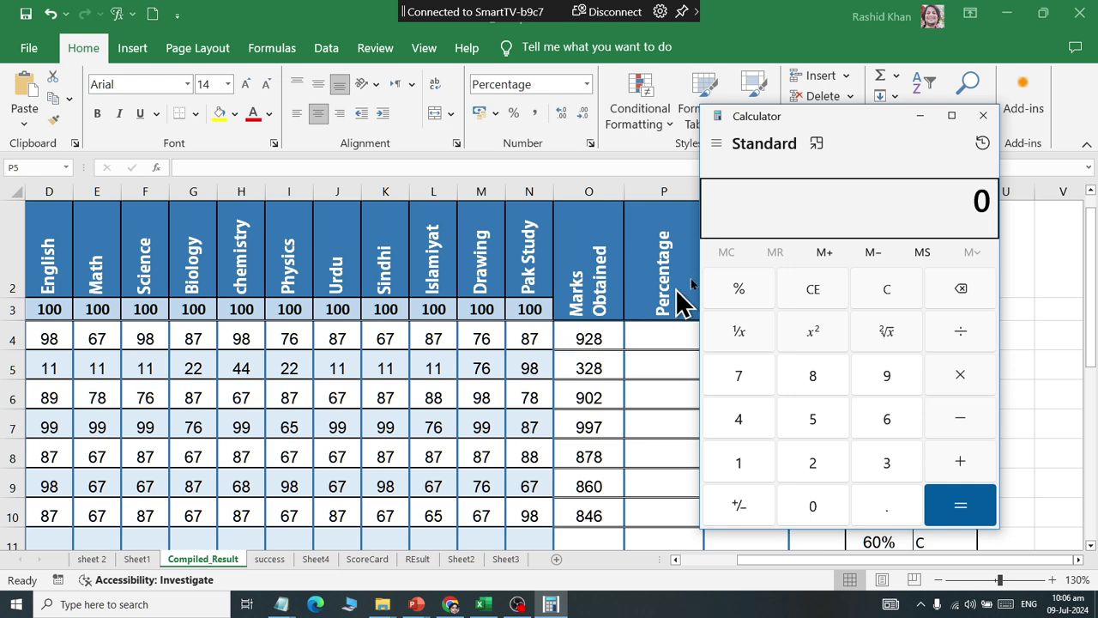
- Compute 928*100/1100 = 84.36 in Calculator, clear it, and select Excel cell P4
{"action": "type", "text": "92"}
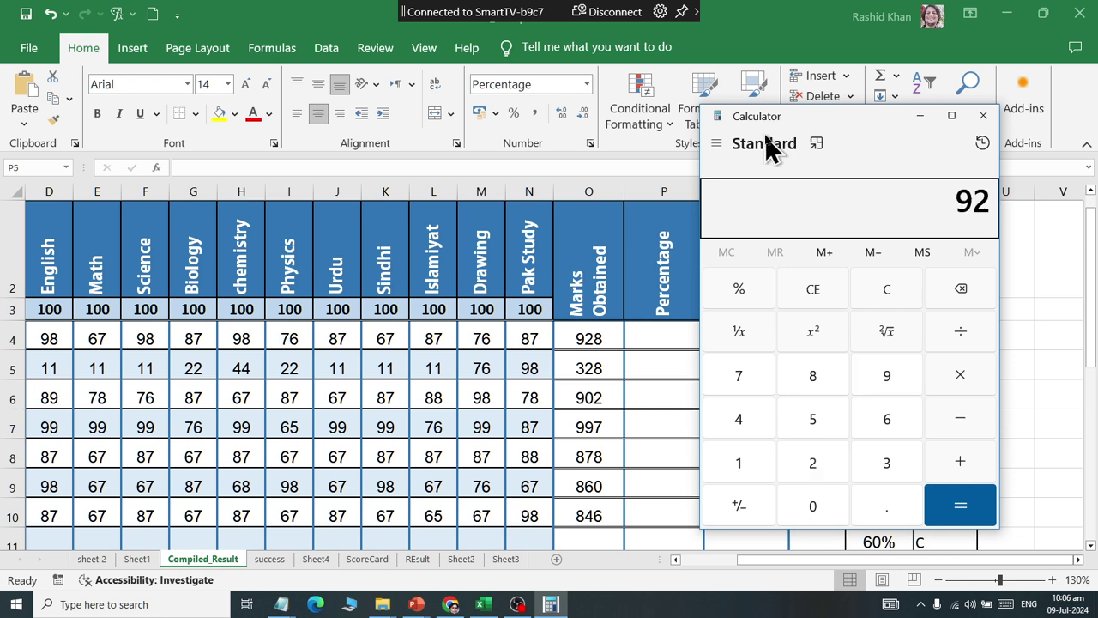
{"action": "type", "text": "8*100"}
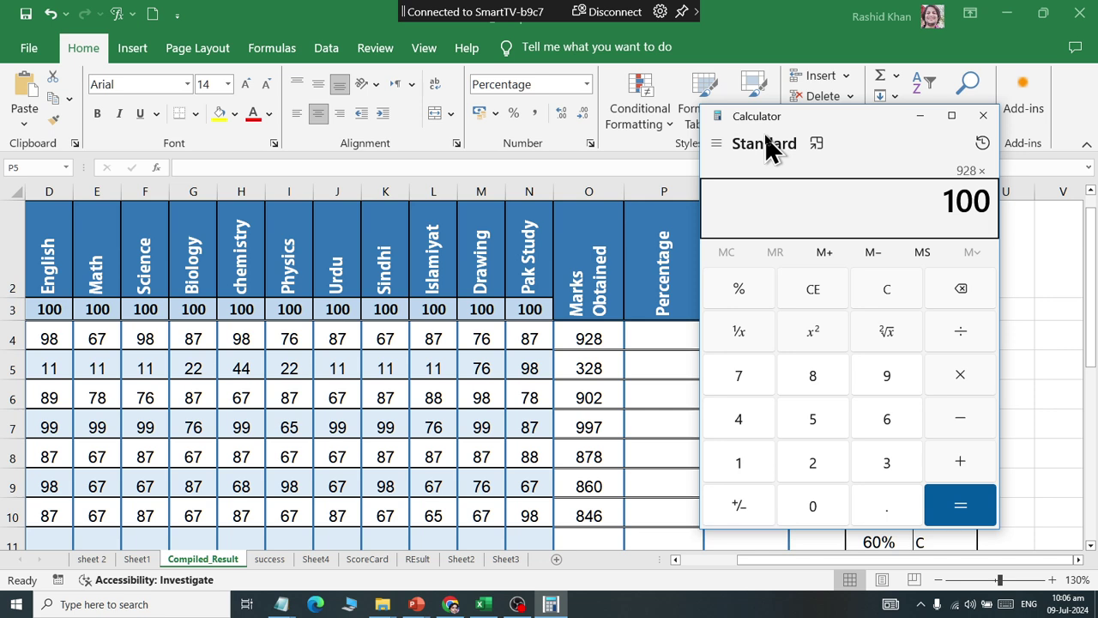
{"action": "type", "text": "/"}
{"action": "type", "text": "11"}
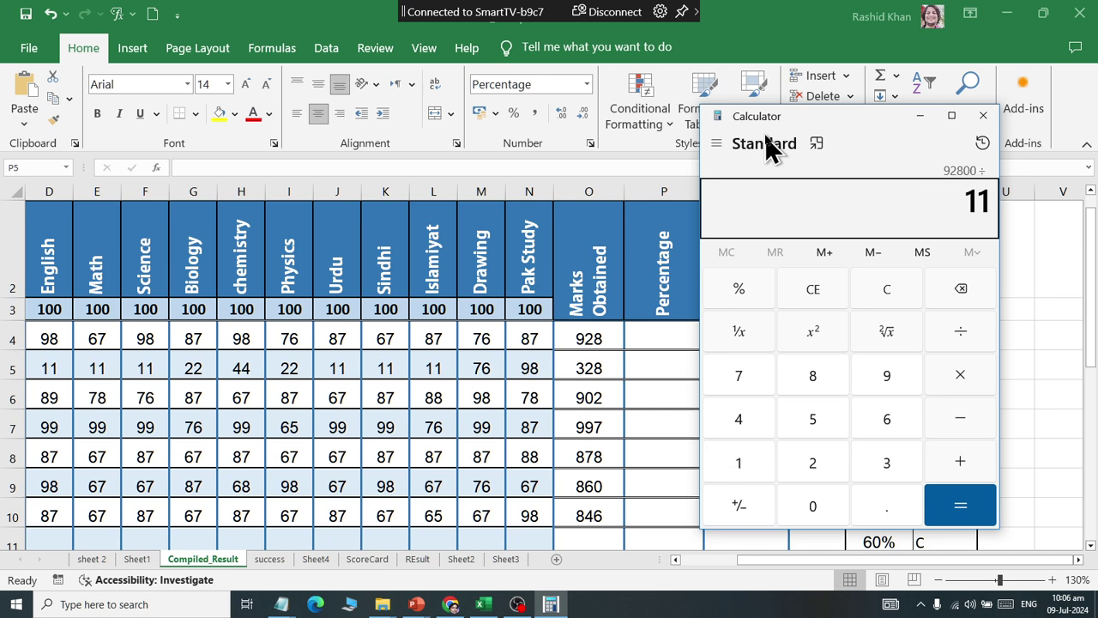
{"action": "type", "text": "00"}
{"action": "key", "text": "Return"}
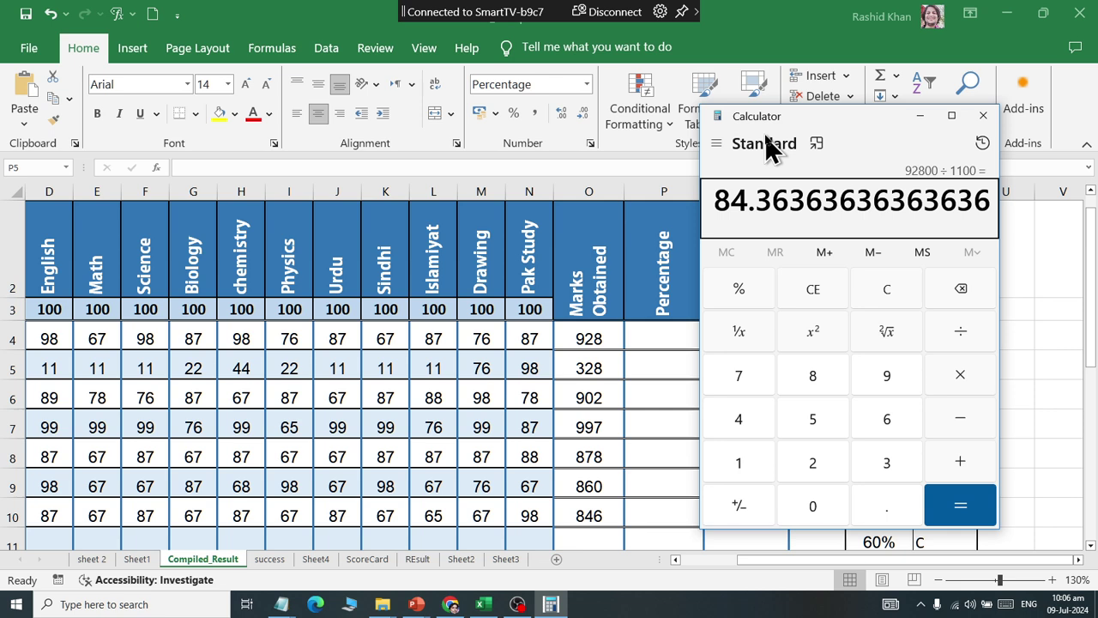
{"action": "key", "text": "Escape"}
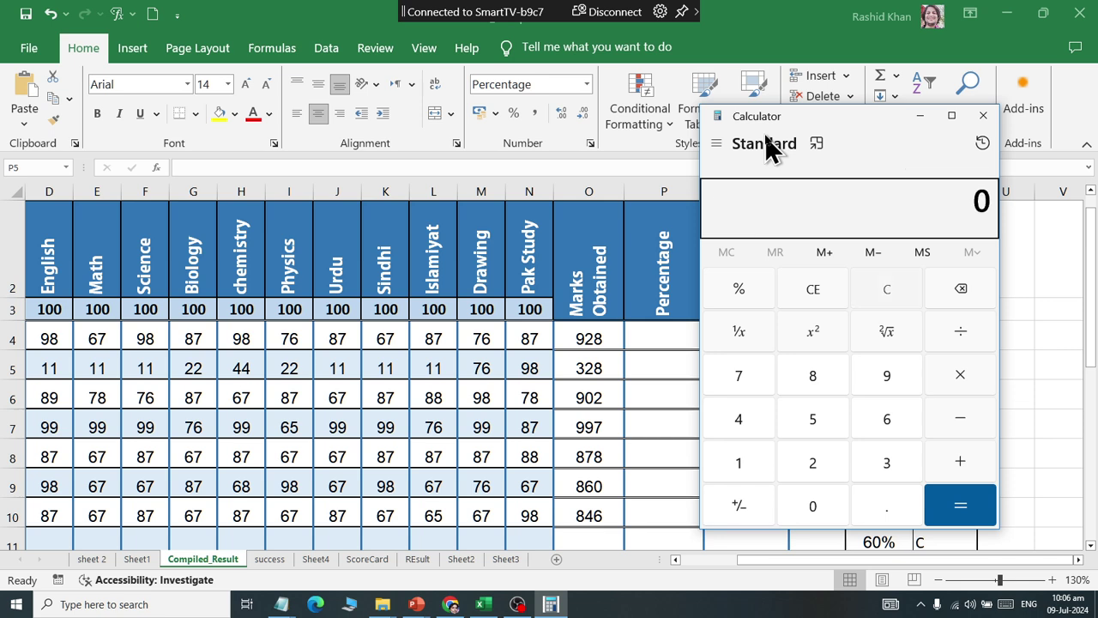
{"action": "left_click", "coordinate": [642, 355]}
{"action": "left_click", "coordinate": [645, 341]}
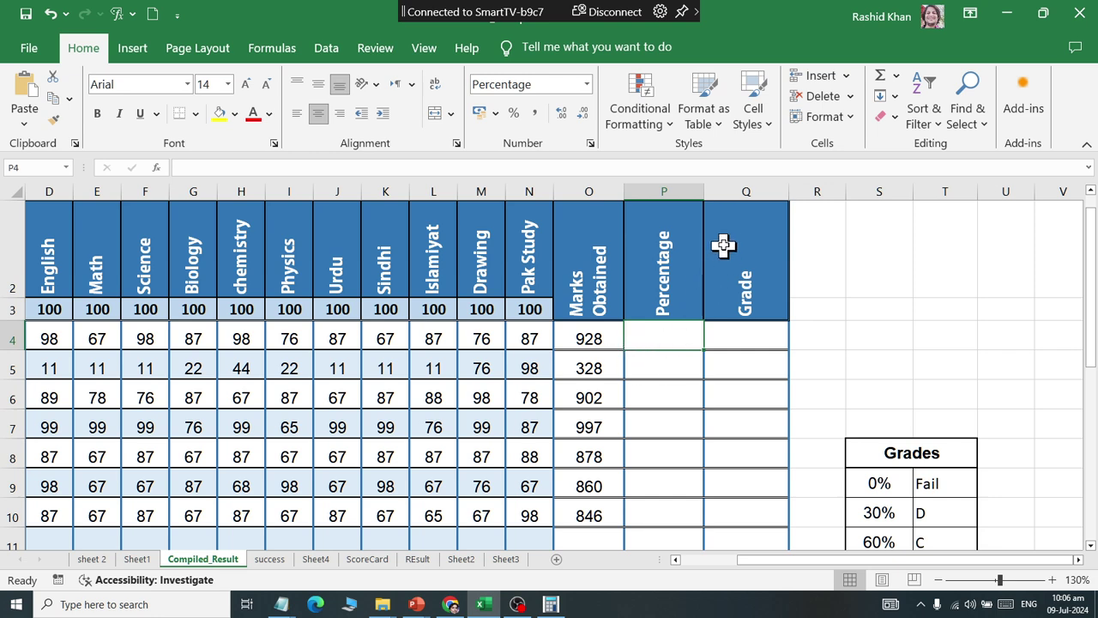
- Widen the Percentage column and use AutoSum in P4 to start =SUM(O4)
{"action": "left_click_drag", "start_coordinate": [704, 192], "coordinate": [789, 199]}
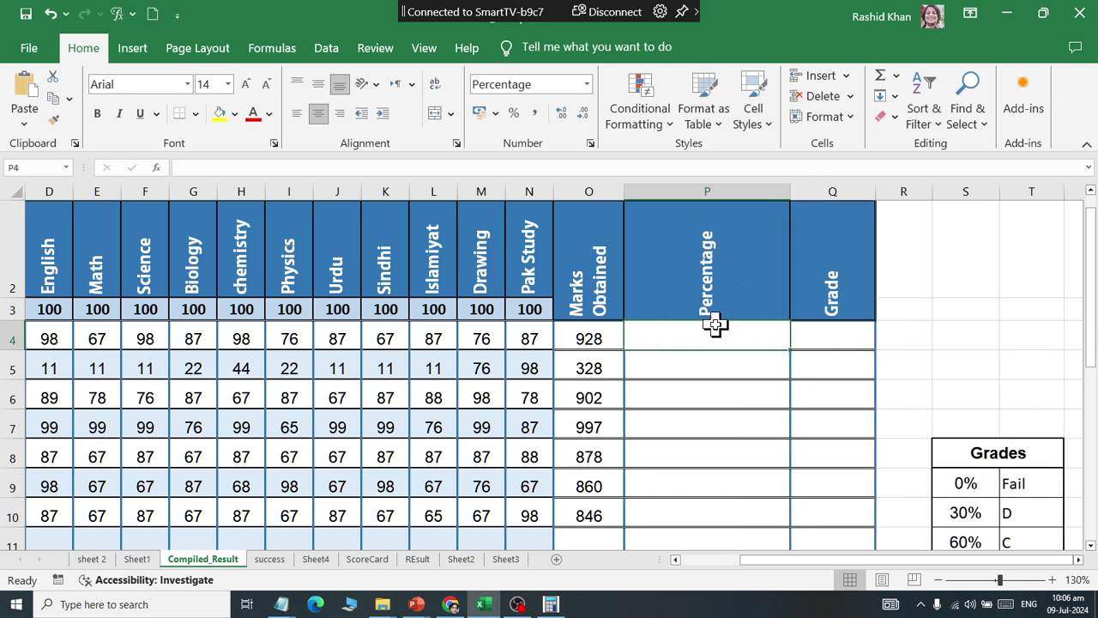
{"action": "left_click", "coordinate": [886, 86]}
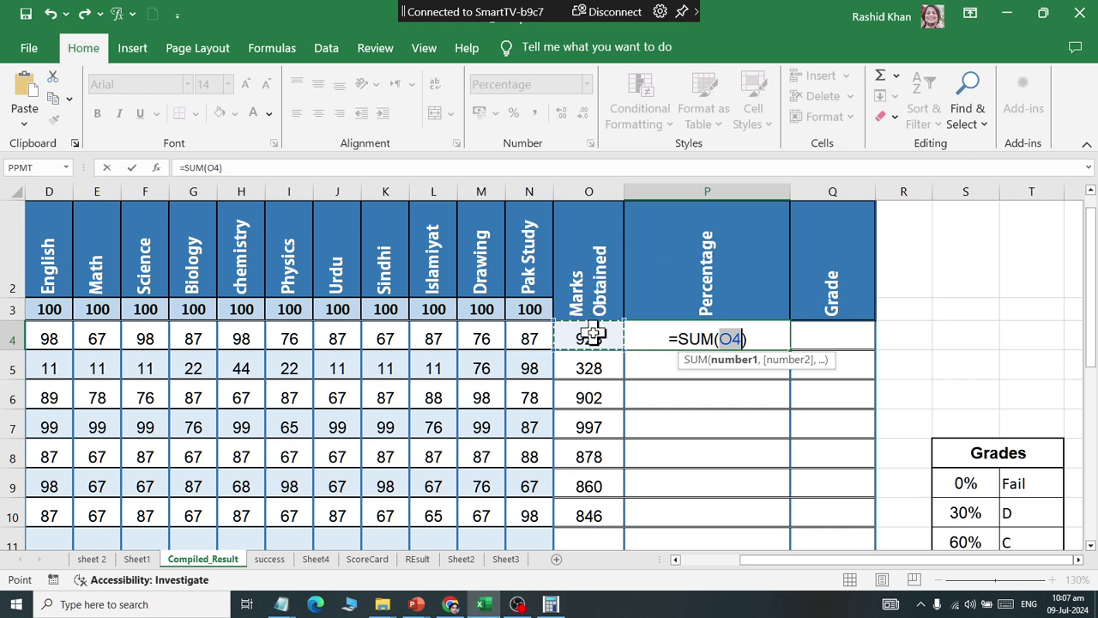
- Edit P4's formula to =SUM(O4/1100) and commit it, showing 84%
{"action": "left_click", "coordinate": [593, 335]}
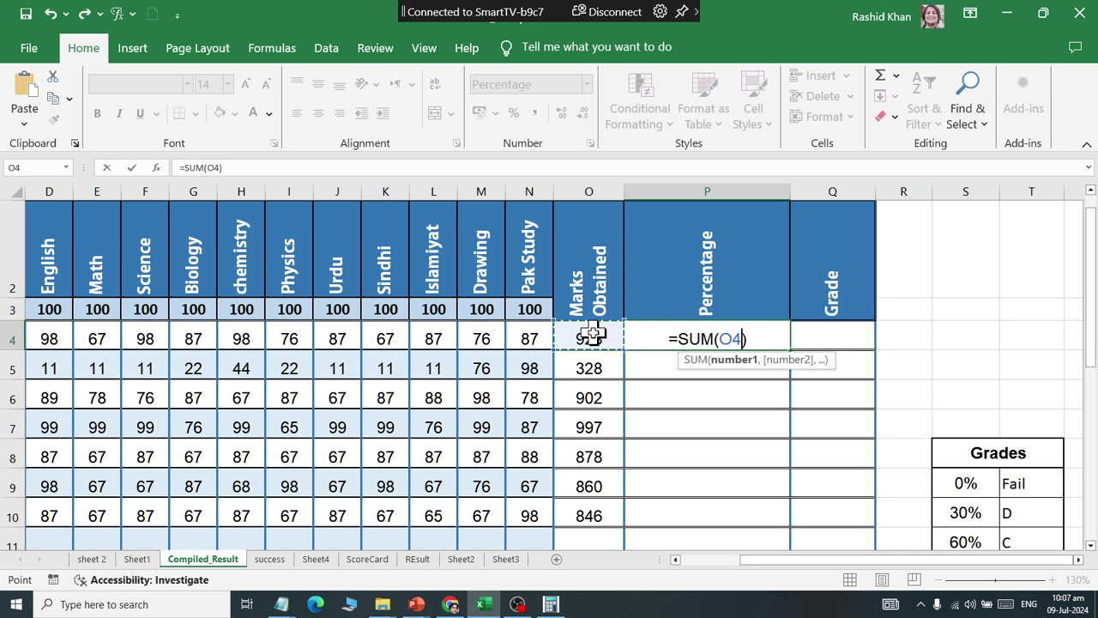
{"action": "type", "text": "/"}
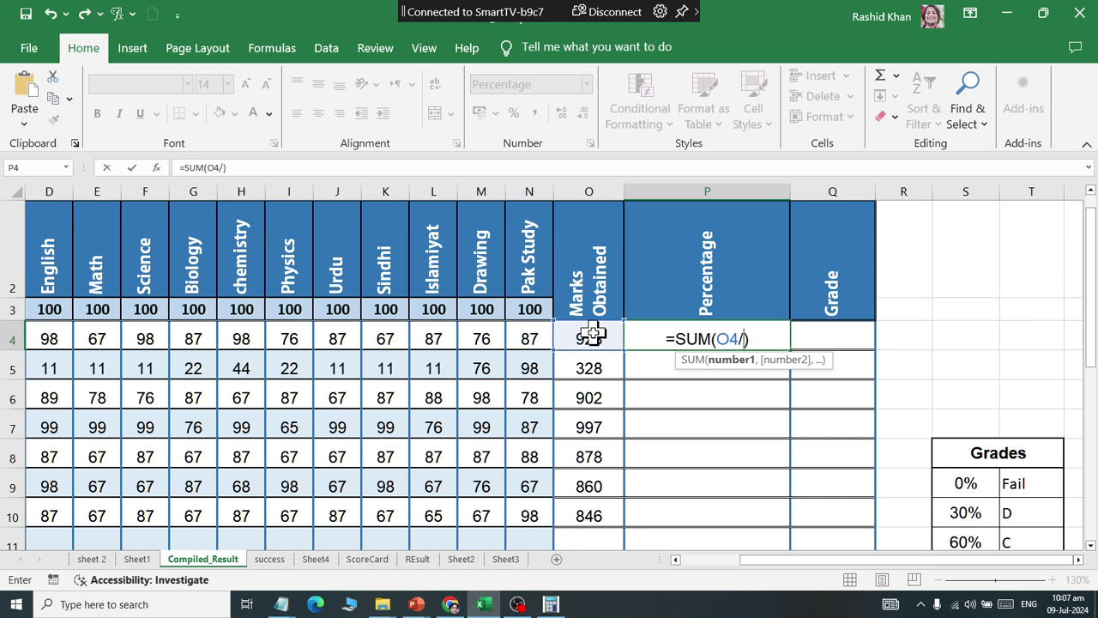
{"action": "type", "text": "110"}
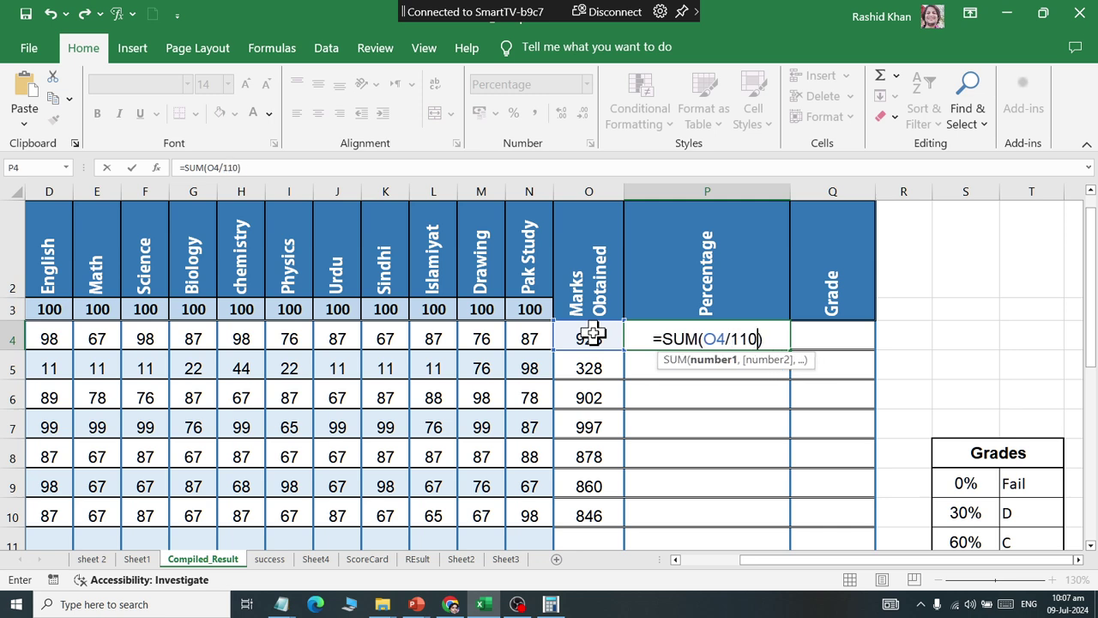
{"action": "type", "text": "0"}
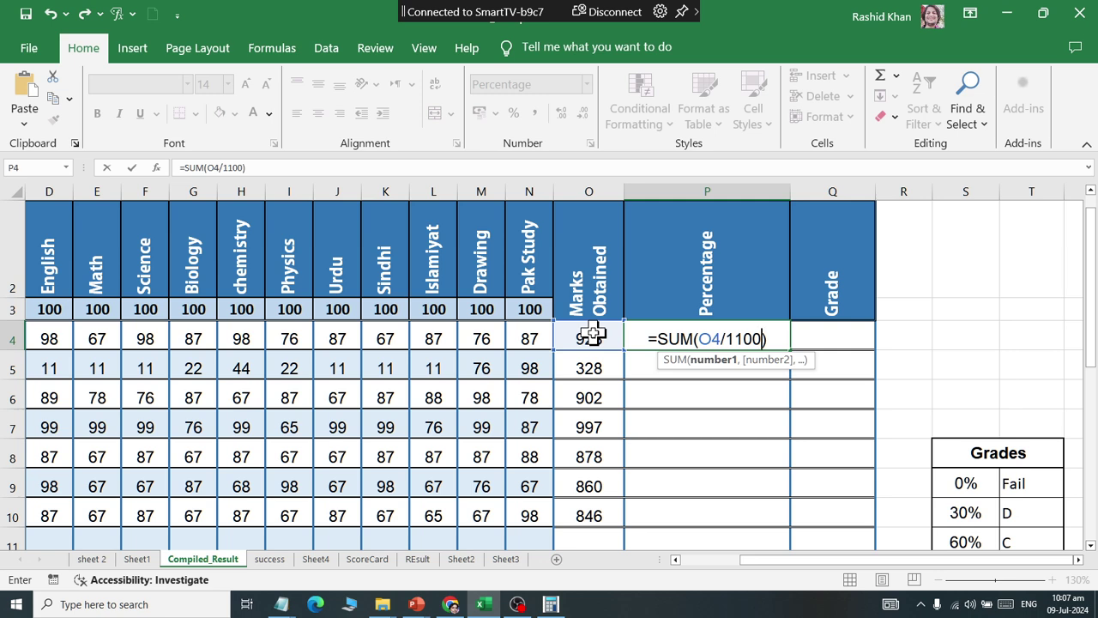
{"action": "key", "text": "Return"}
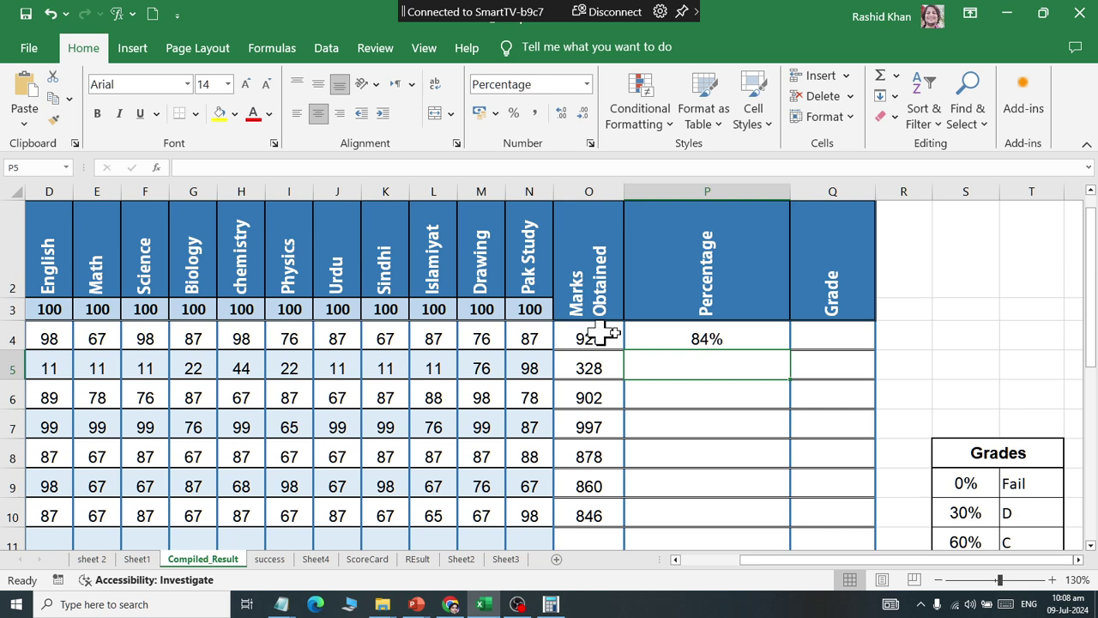
- Apply comma style to P4 so it shows 0.84, re-confirm =SUM(O4/1100), then select P2
{"action": "left_click", "coordinate": [678, 337]}
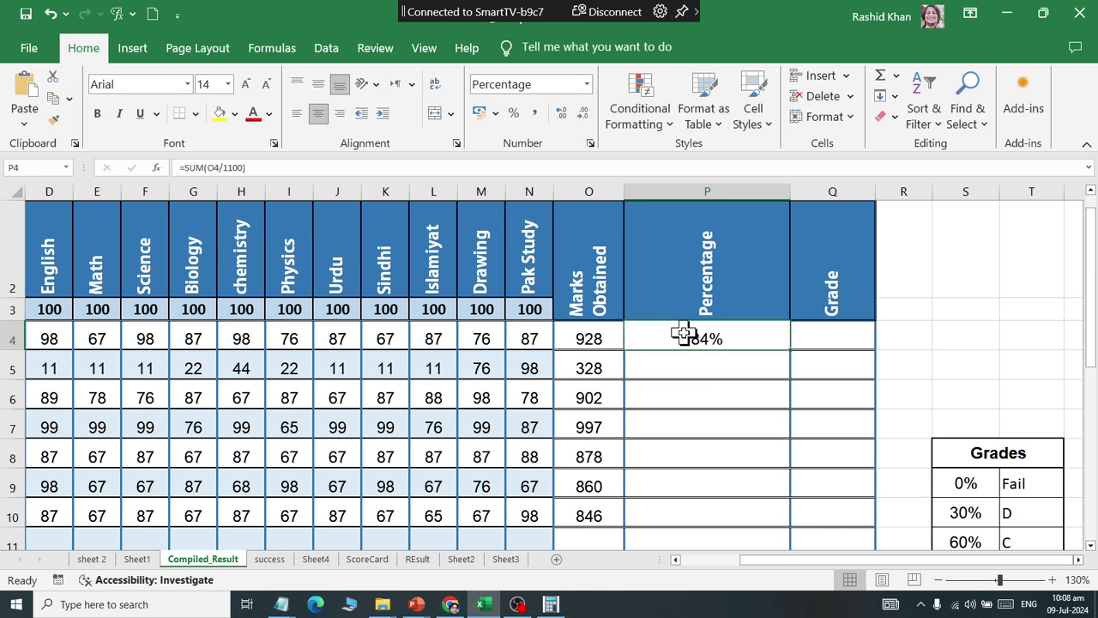
{"action": "left_click", "coordinate": [534, 114]}
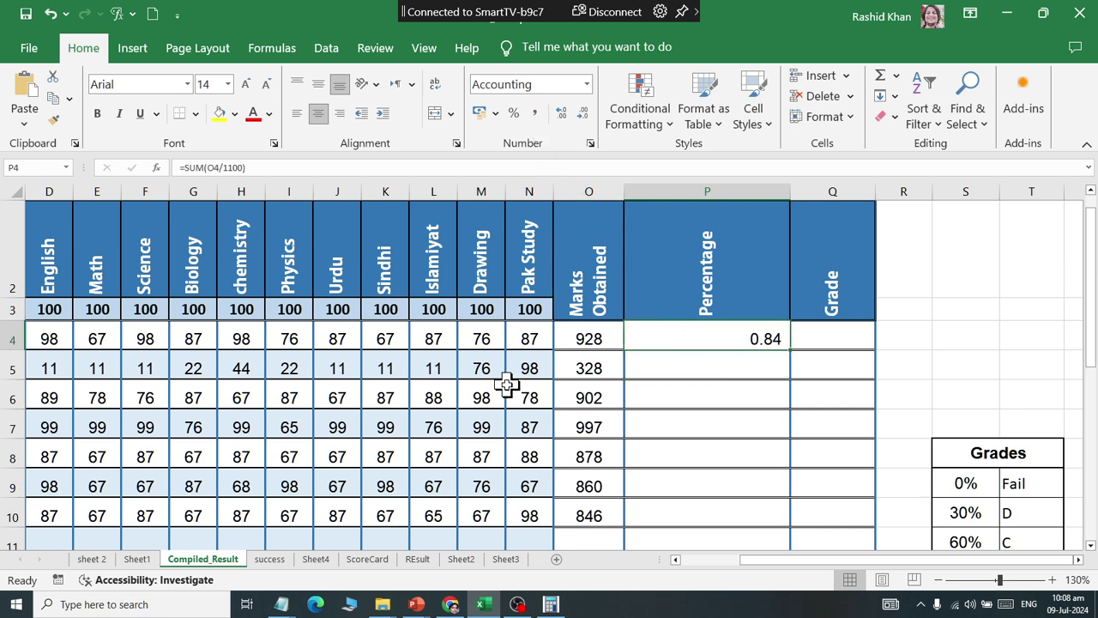
{"action": "double_click", "coordinate": [729, 340]}
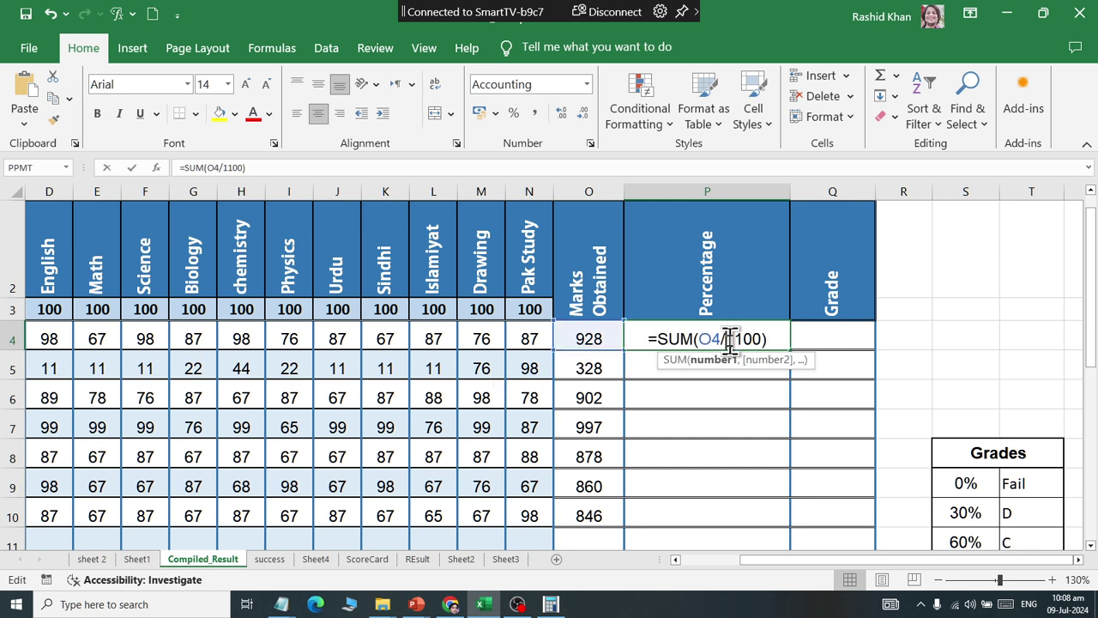
{"action": "left_click_drag", "start_coordinate": [645, 338], "coordinate": [777, 334]}
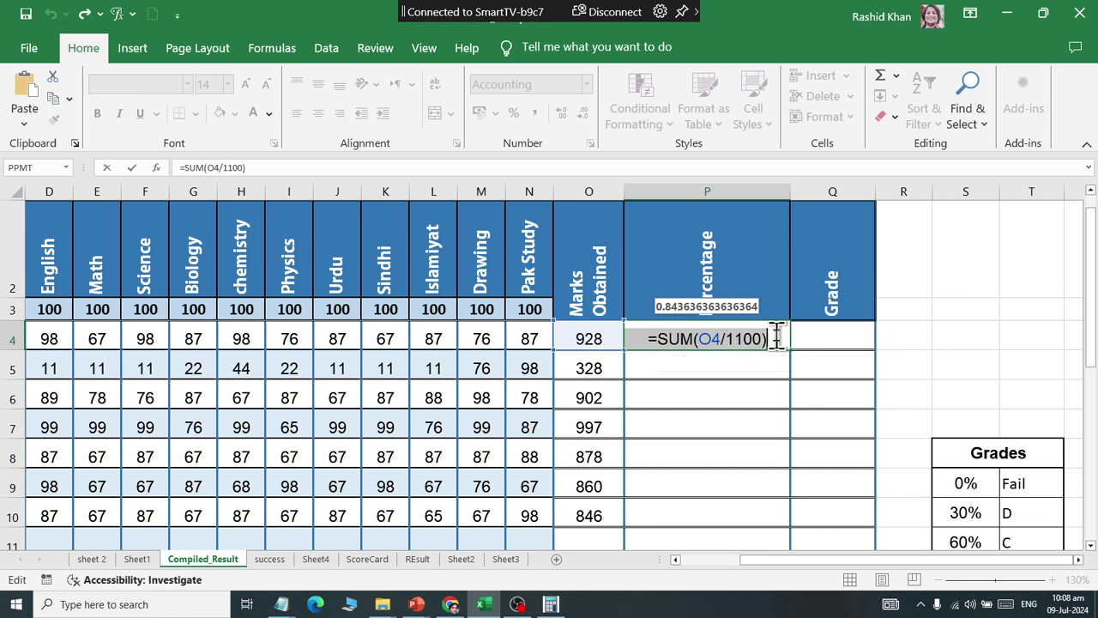
{"action": "left_click", "coordinate": [774, 335]}
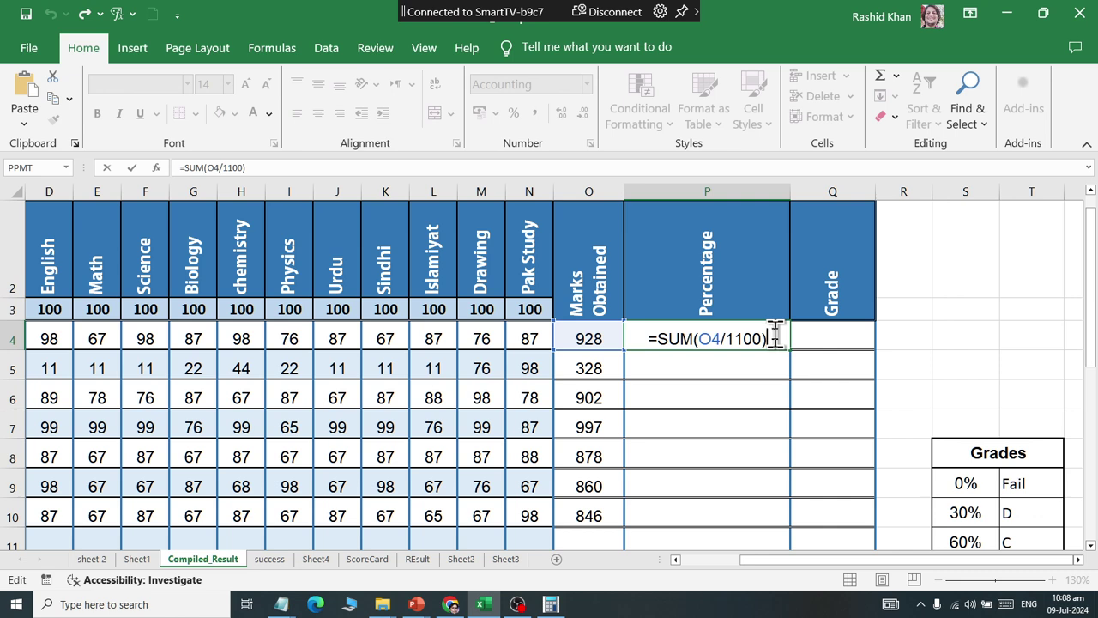
{"action": "key", "text": "ctrl+Return"}
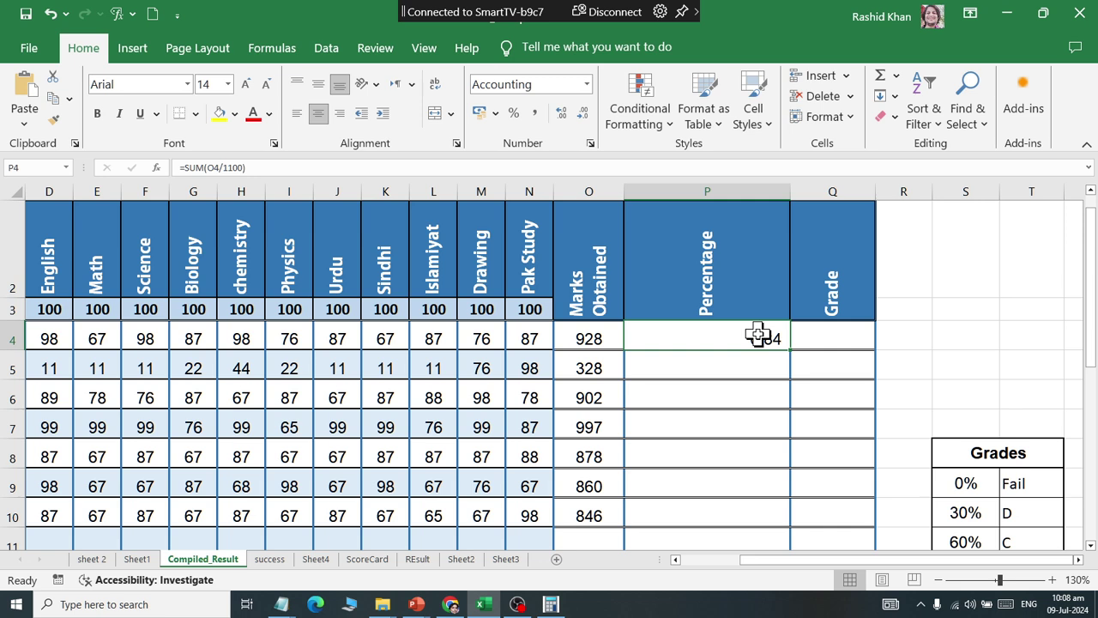
{"action": "left_click", "coordinate": [720, 271]}
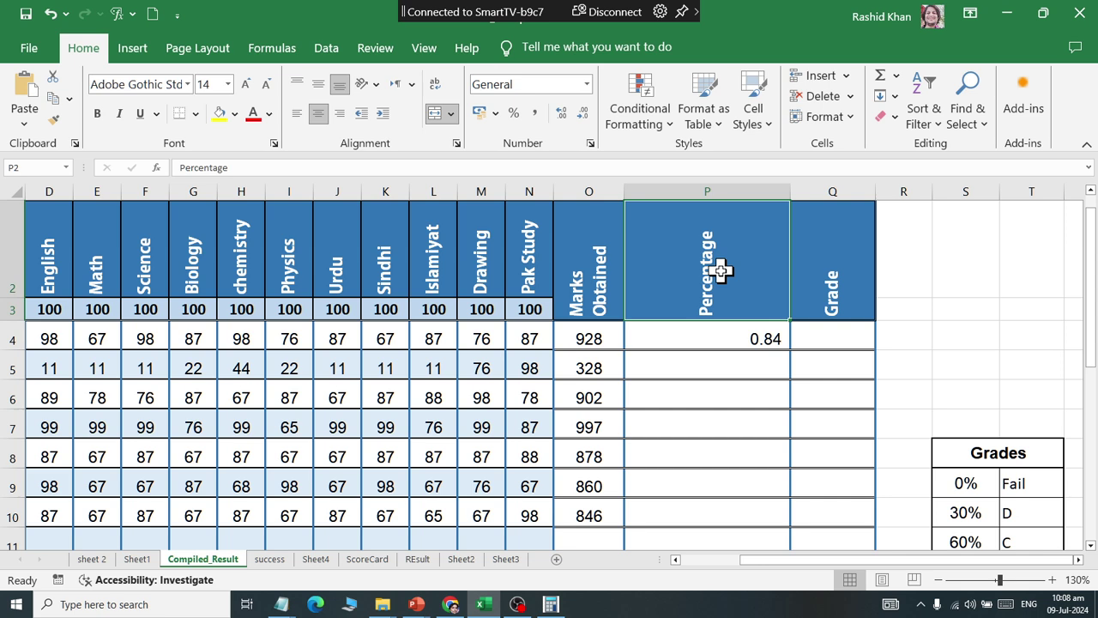
{"action": "left_click", "coordinate": [721, 340]}
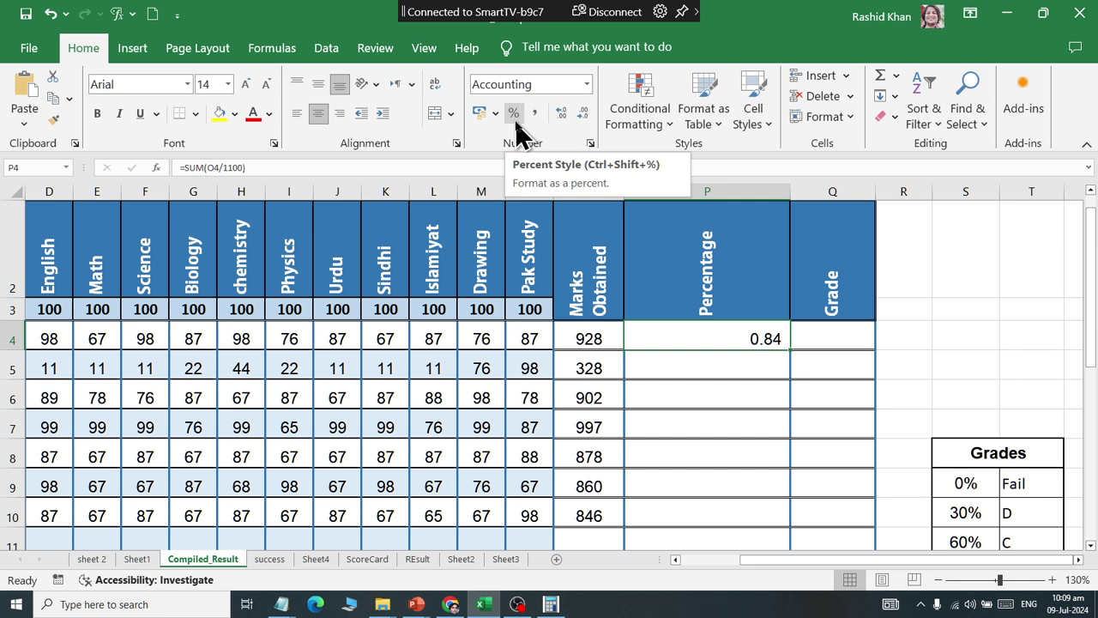
{"action": "left_click", "coordinate": [514, 114]}
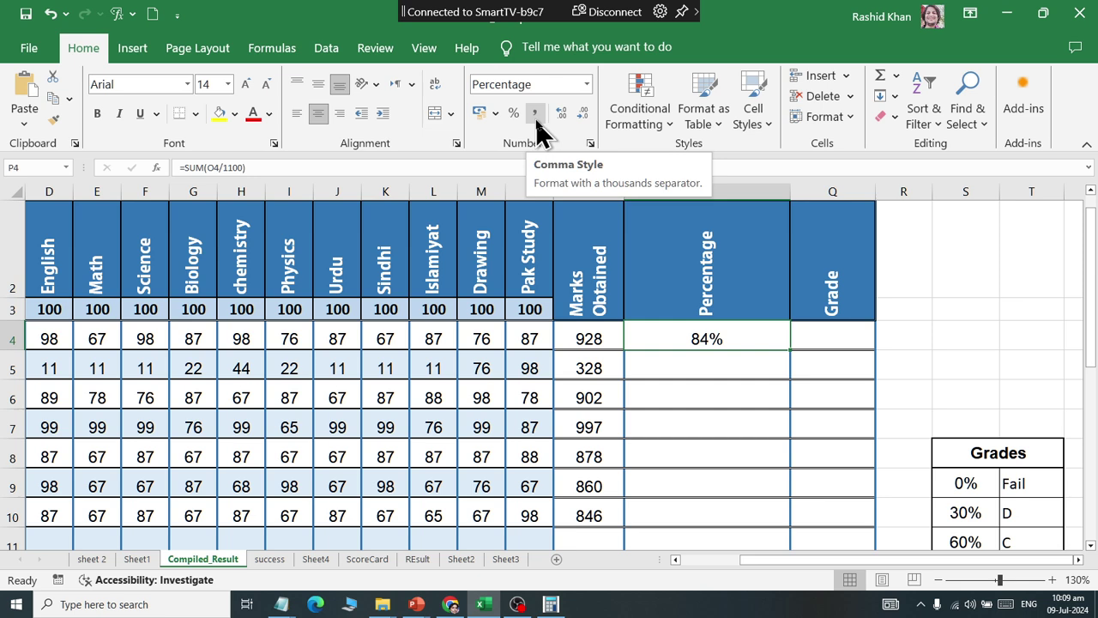
{"action": "left_click", "coordinate": [536, 114]}
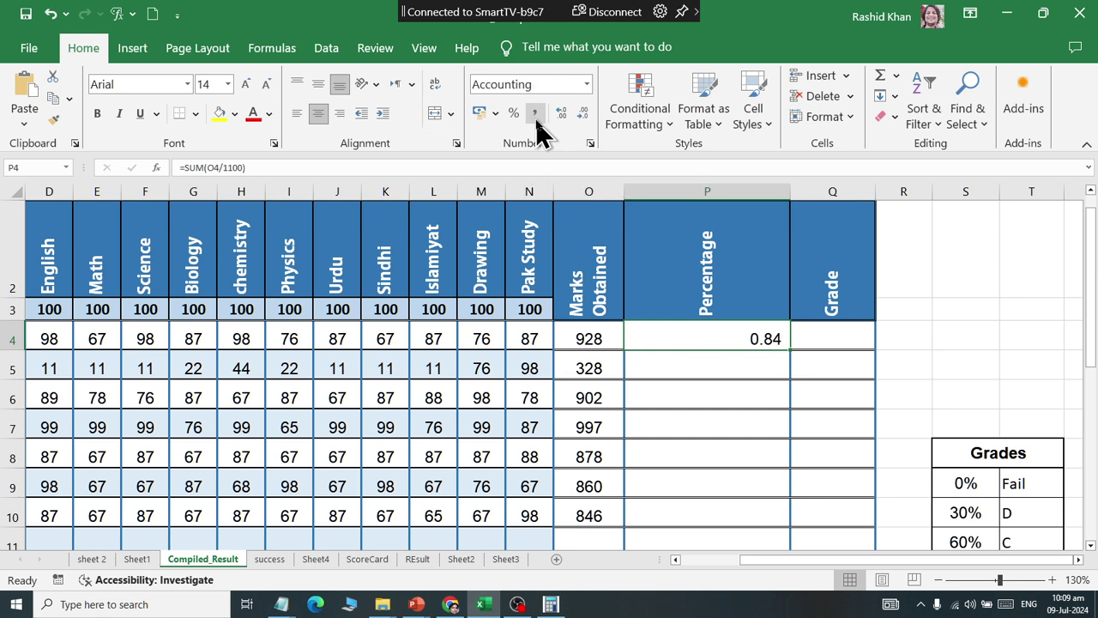
{"action": "left_click", "coordinate": [516, 120]}
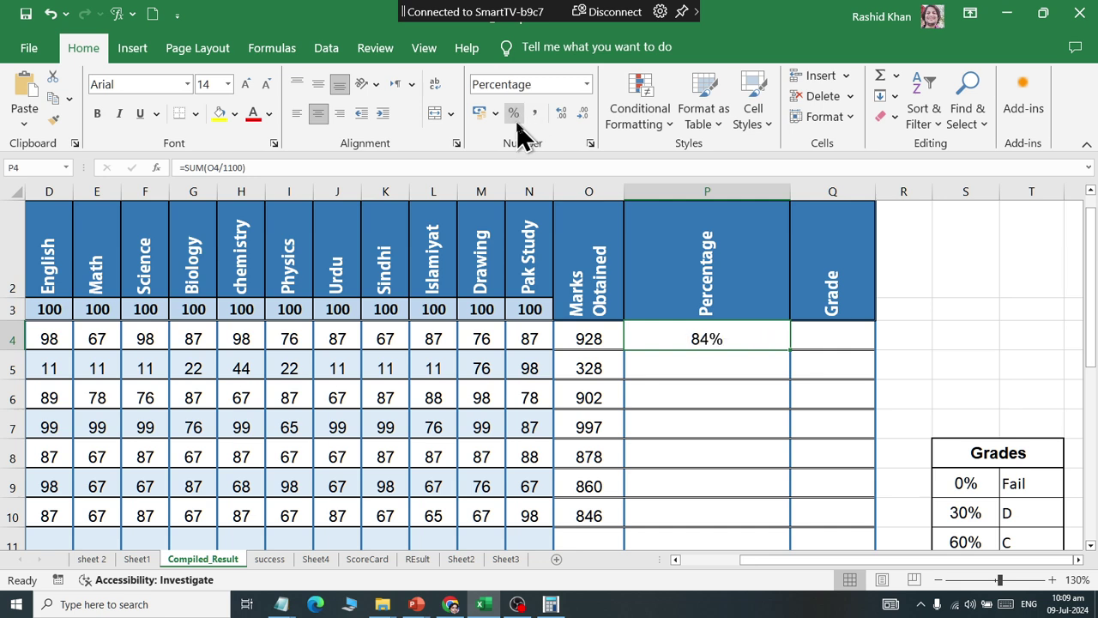
{"action": "left_click", "coordinate": [535, 116]}
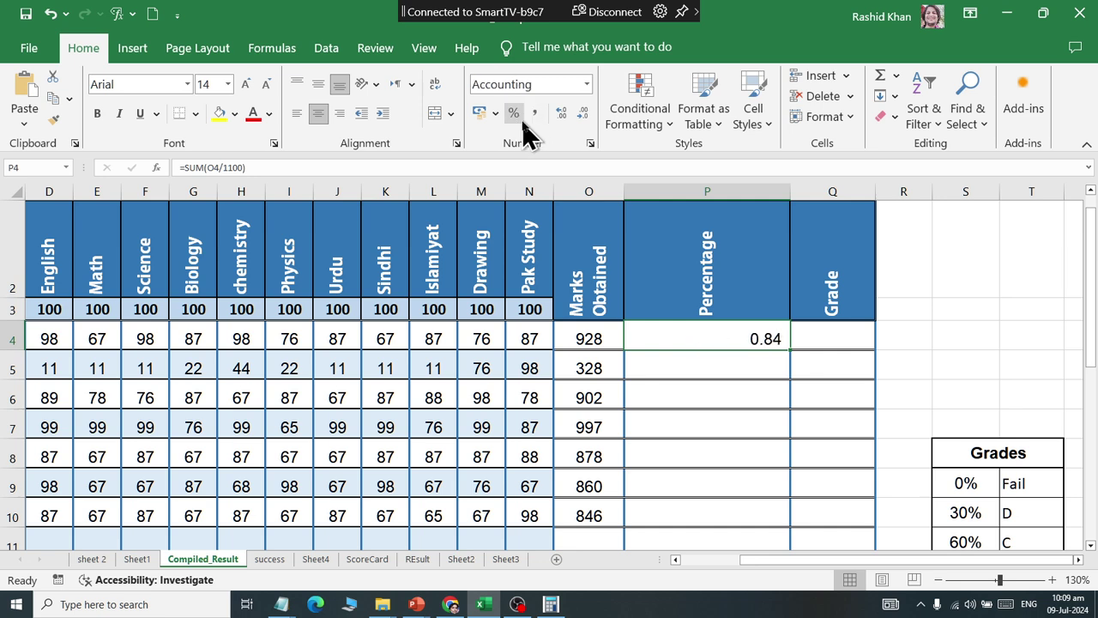
{"action": "left_click", "coordinate": [513, 116]}
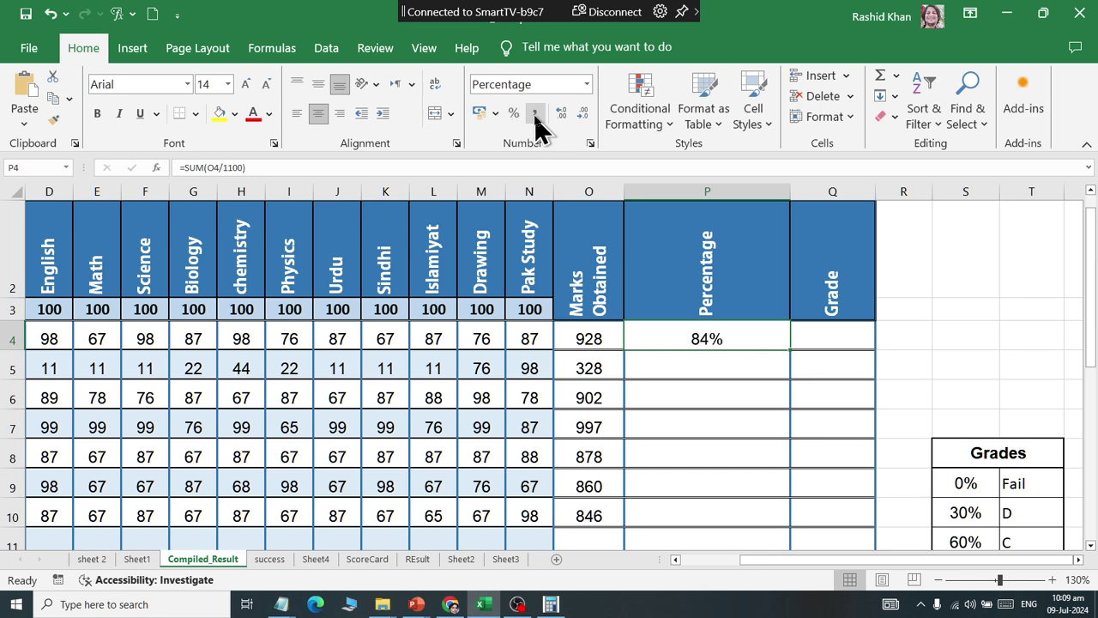
{"action": "left_click", "coordinate": [534, 116]}
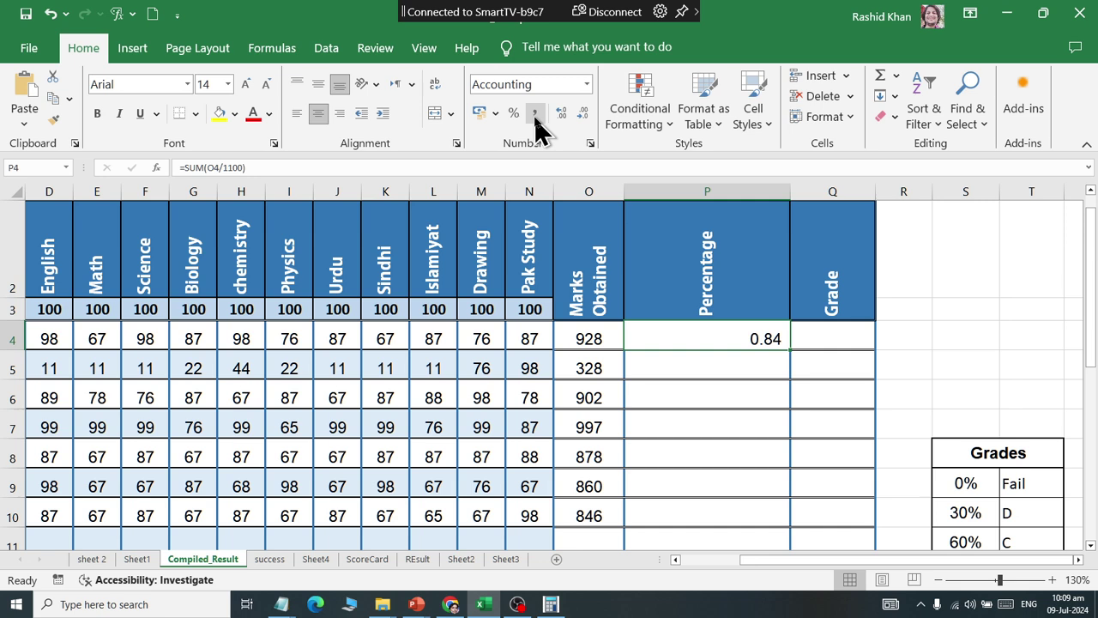
- Adjust P4's decimal places up and down with Increase and Decrease Decimal
{"action": "left_click", "coordinate": [579, 116]}
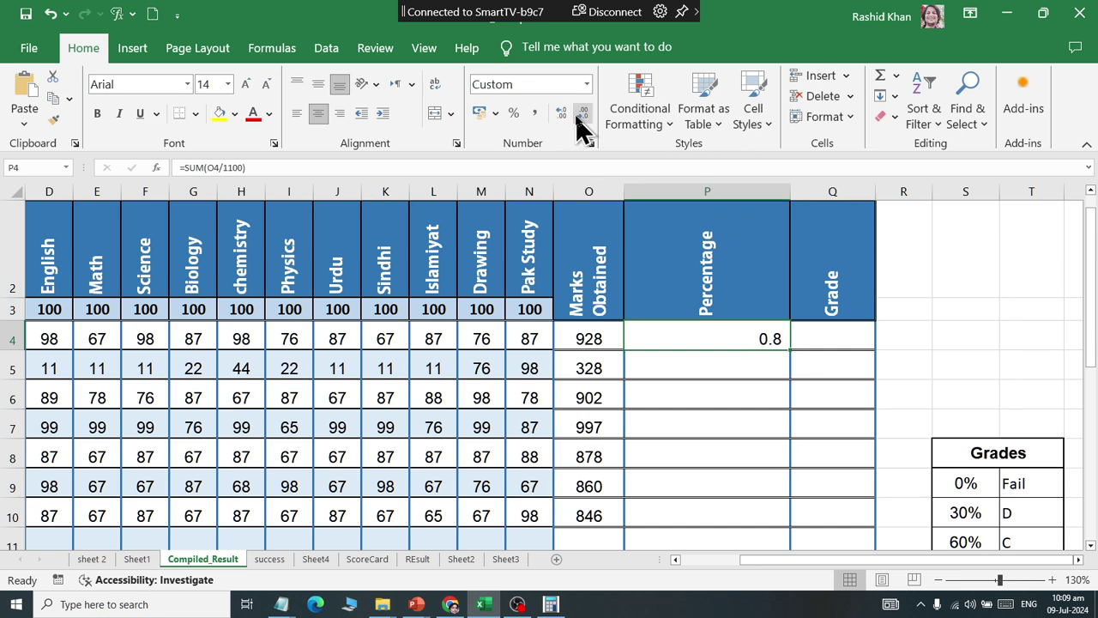
{"action": "left_click", "coordinate": [579, 116]}
{"action": "left_click", "coordinate": [562, 118]}
{"action": "left_click", "coordinate": [561, 120]}
{"action": "double_click", "coordinate": [562, 120]}
{"action": "triple_click", "coordinate": [561, 120]}
{"action": "triple_click", "coordinate": [561, 120]}
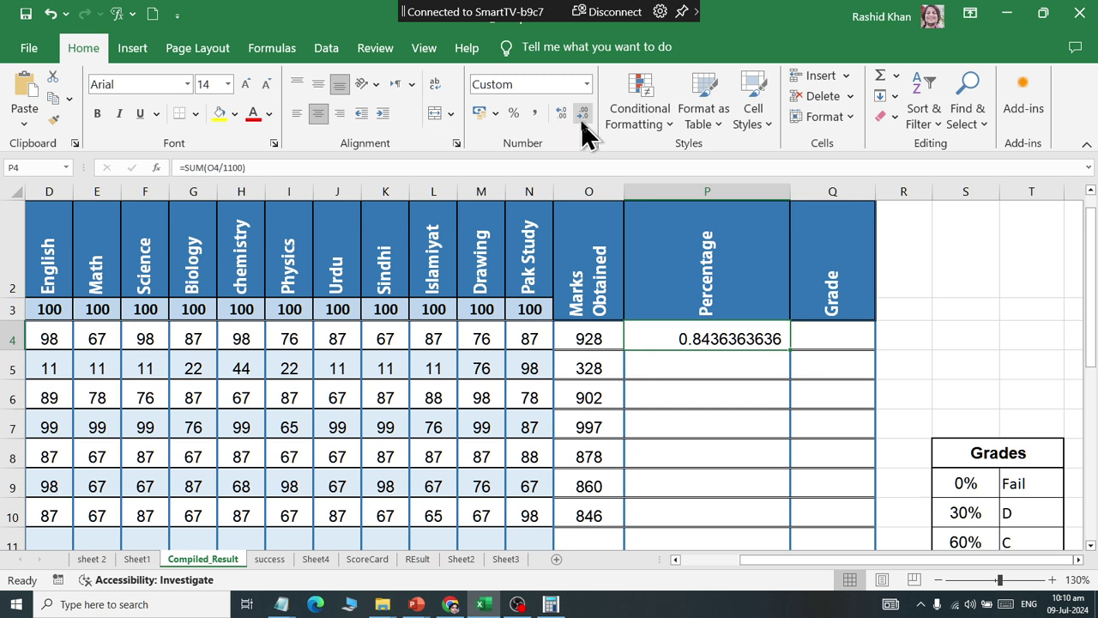
{"action": "double_click", "coordinate": [582, 116]}
{"action": "triple_click", "coordinate": [582, 116]}
{"action": "triple_click", "coordinate": [582, 116]}
{"action": "double_click", "coordinate": [582, 117]}
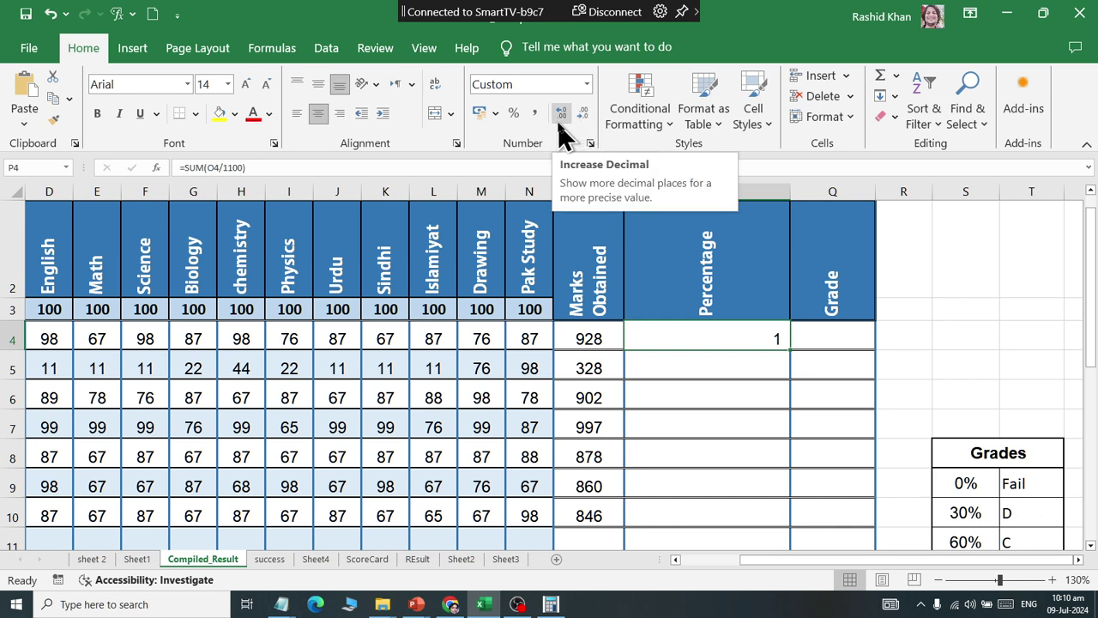
{"action": "left_click", "coordinate": [559, 124]}
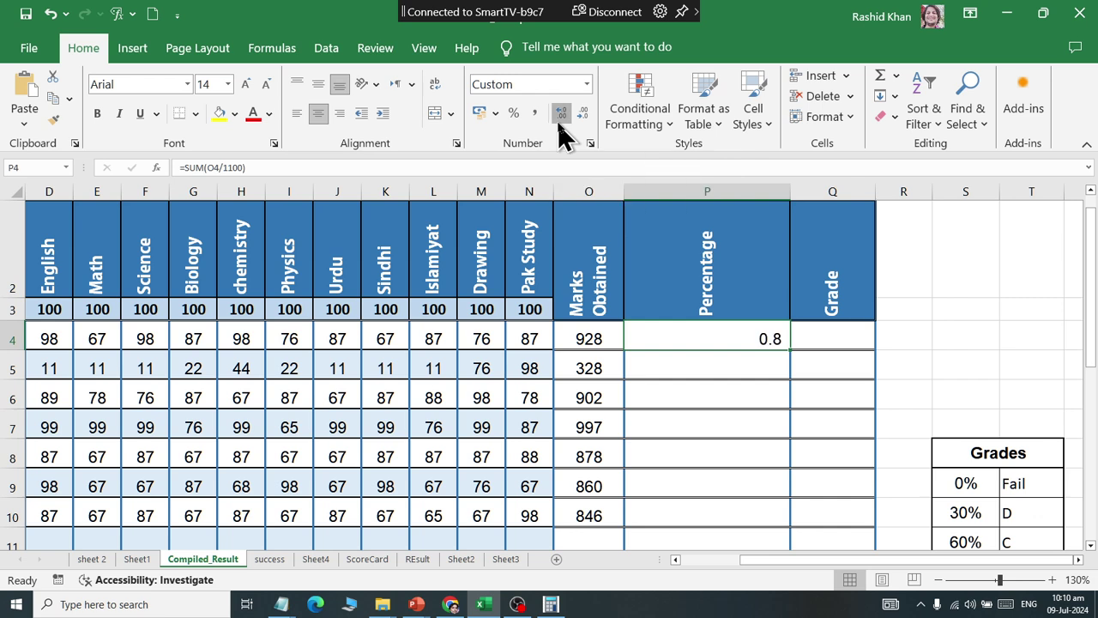
{"action": "left_click", "coordinate": [558, 124]}
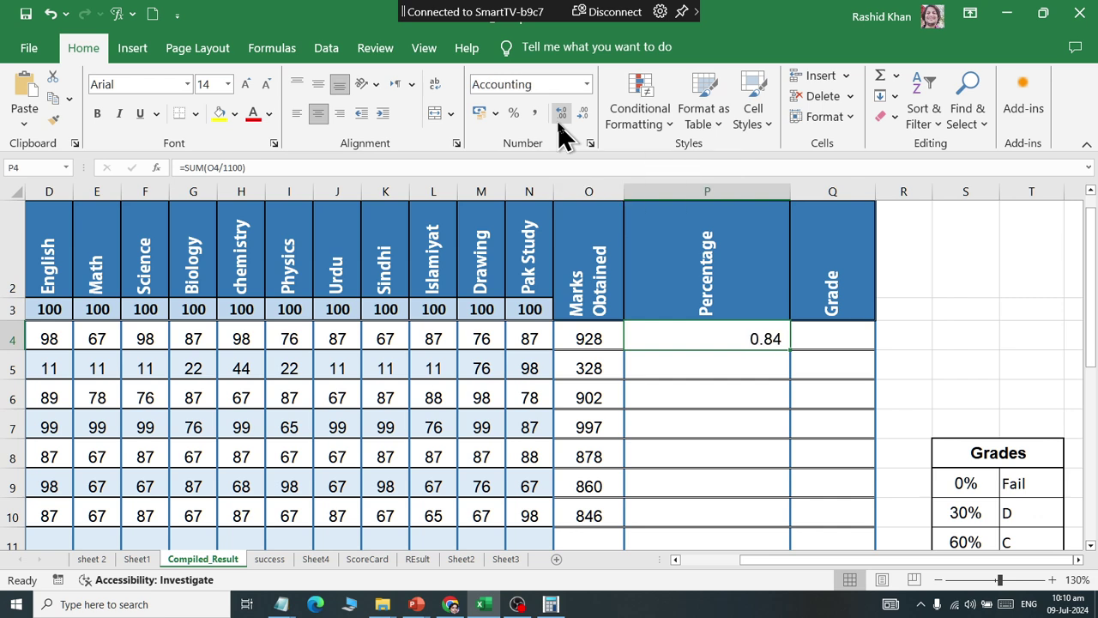
- Format P4 in Percent Style and trim it to a whole 84%
{"action": "left_click", "coordinate": [514, 113]}
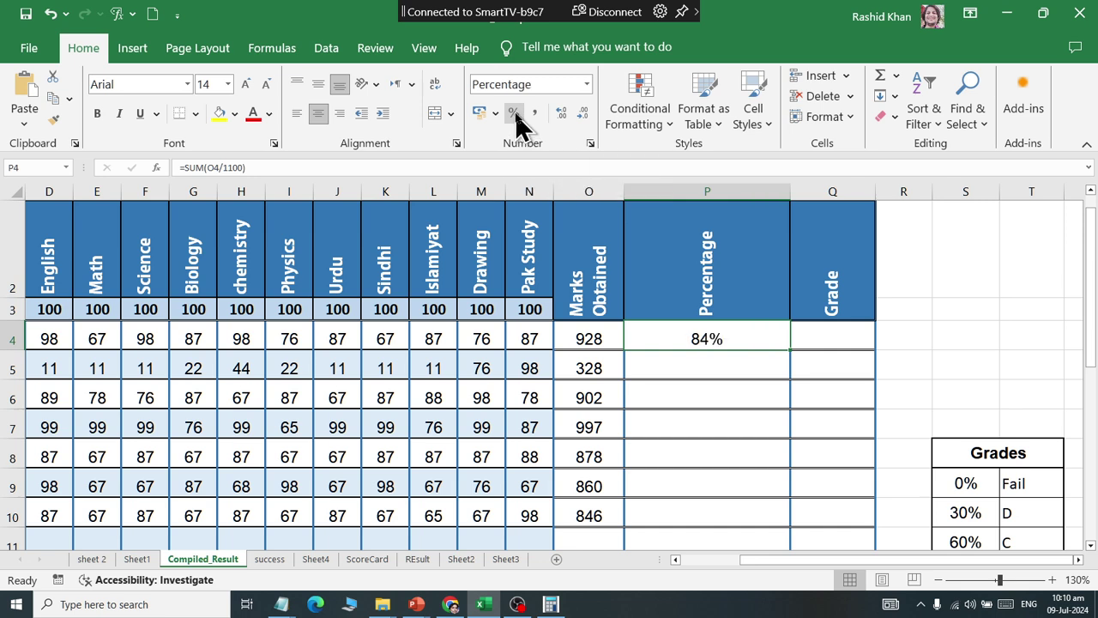
{"action": "left_click", "coordinate": [560, 120]}
{"action": "left_click", "coordinate": [559, 120]}
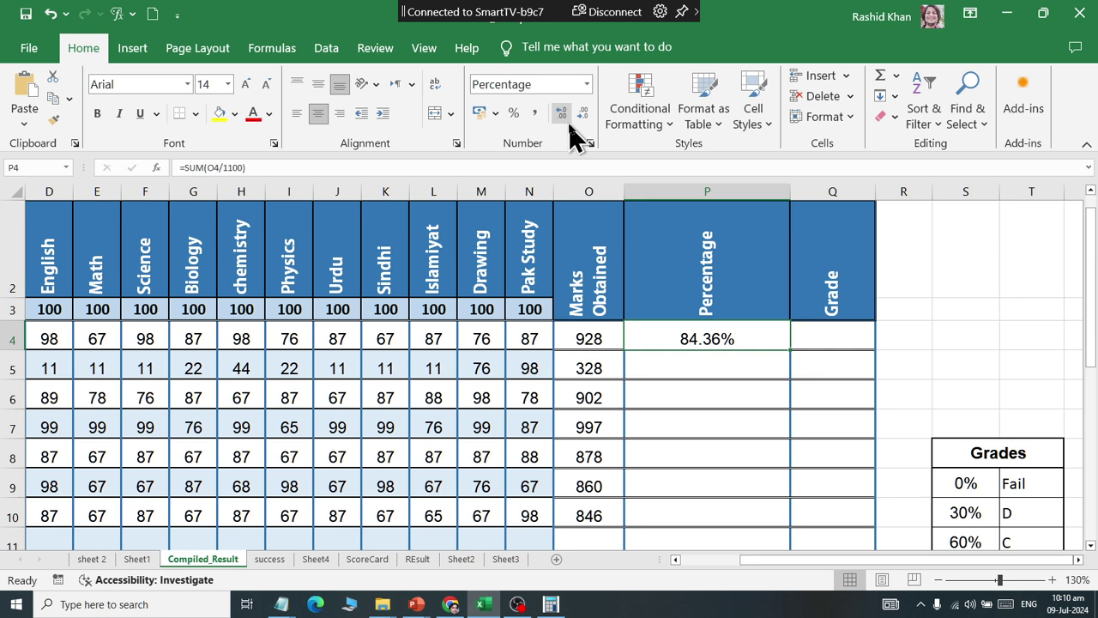
{"action": "left_click", "coordinate": [584, 122]}
{"action": "left_click", "coordinate": [584, 122]}
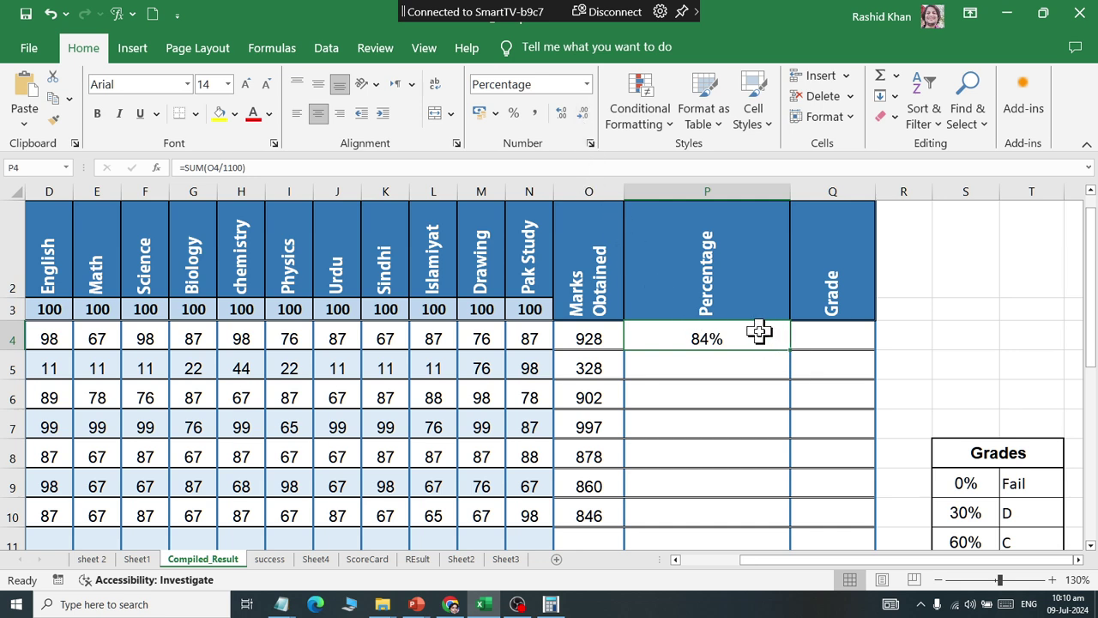
- Fill P4's formula down column P, giving 30%, 82%, 91%, 80%, 78% and 77%
{"action": "double_click", "coordinate": [790, 350]}
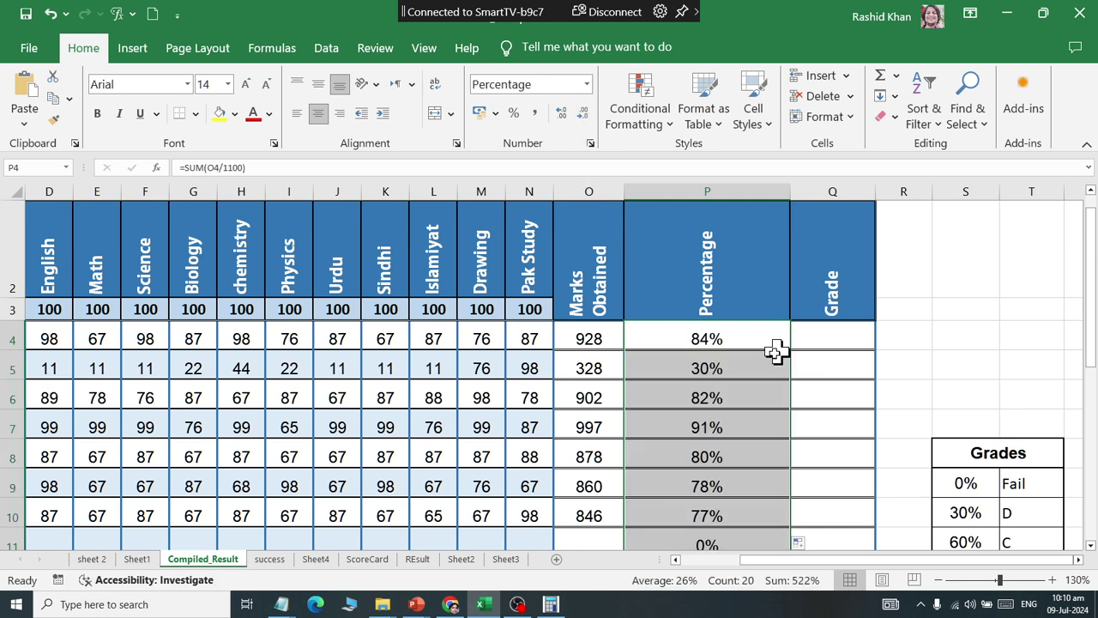
{"action": "scroll", "coordinate": [725, 514], "scroll_direction": "down", "scroll_amount": 1}
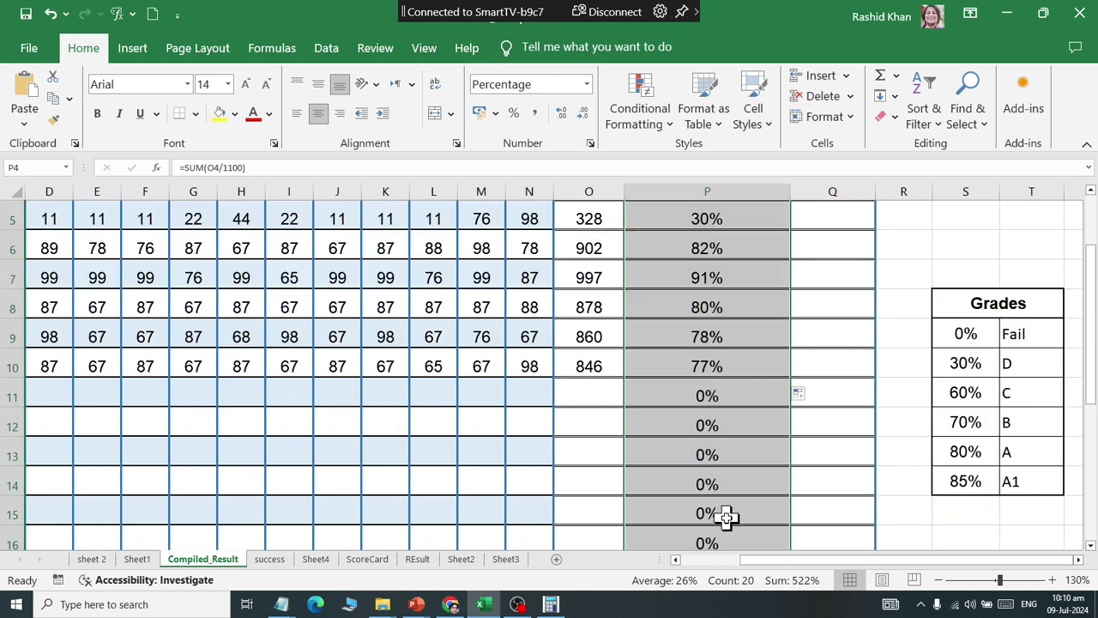
{"action": "scroll", "coordinate": [725, 515], "scroll_direction": "up", "scroll_amount": 1}
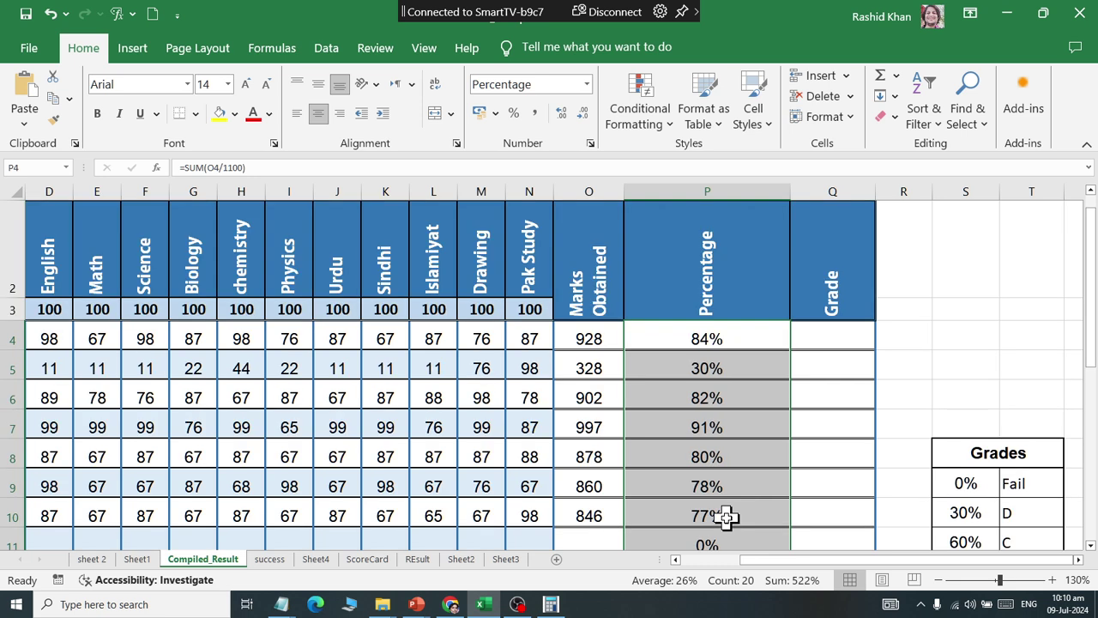